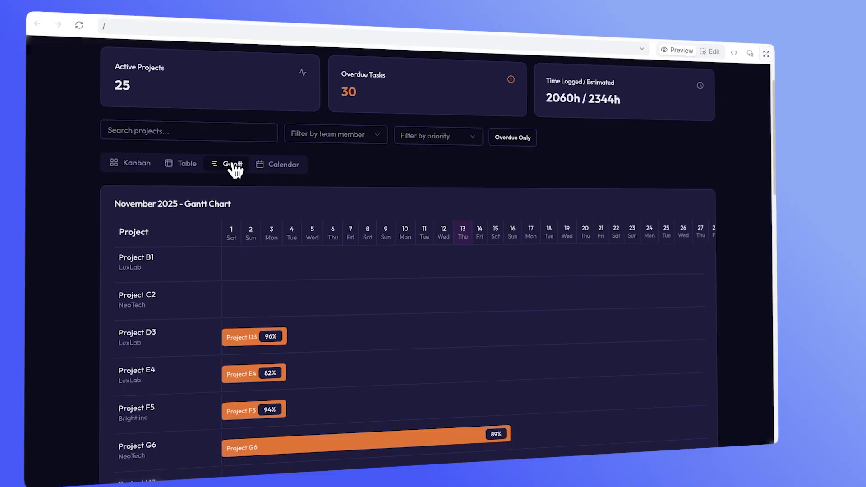
Check Project C2 in the Gantt, test a 'brig' search and clear it, then move Project F5 to In Progress.
{"action": "left_click", "coordinate": [384, 300]}
{"action": "scroll", "coordinate": [393, 302], "scroll_direction": "down", "scroll_amount": 3}
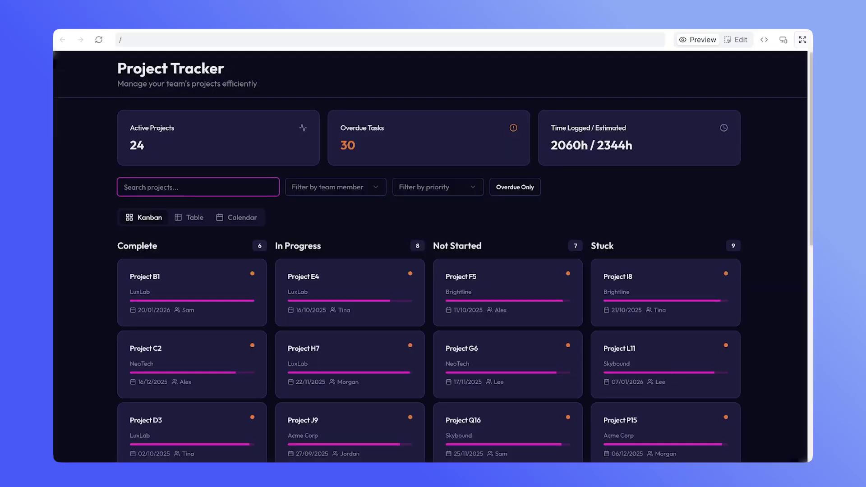
{"action": "type", "text": "bright"}
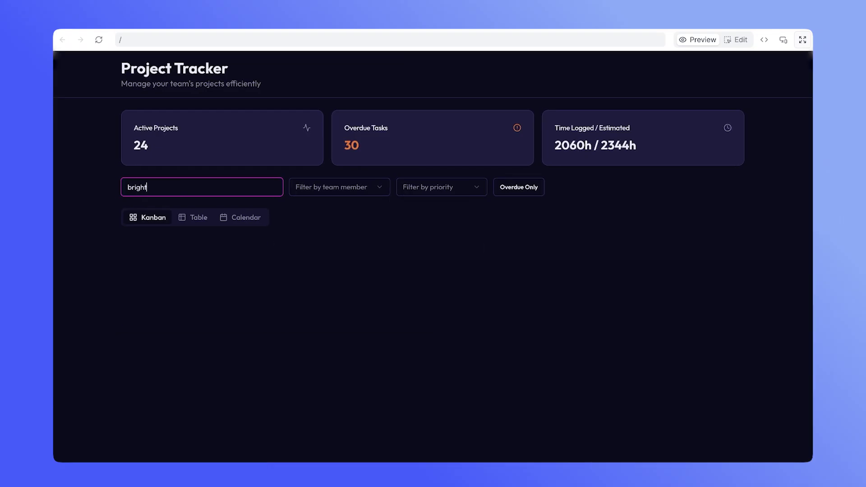
{"action": "key", "text": "BackSpace"}
{"action": "key", "text": "BackSpace"}
{"action": "key", "text": "BackSpace"}
{"action": "key", "text": "BackSpace"}
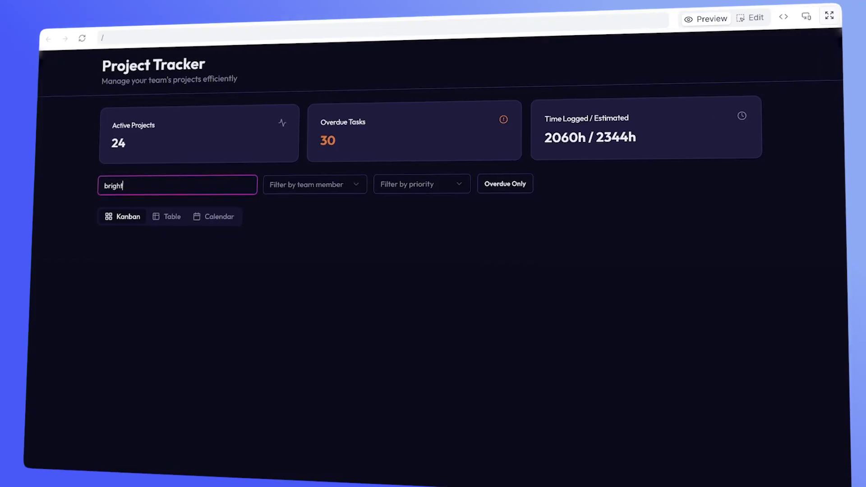
{"action": "key", "text": "BackSpace"}
{"action": "key", "text": "BackSpace"}
{"action": "key", "text": "BackSpace"}
{"action": "key", "text": "BackSpace"}
{"action": "key", "text": "BackSpace"}
{"action": "key", "text": "BackSpace"}
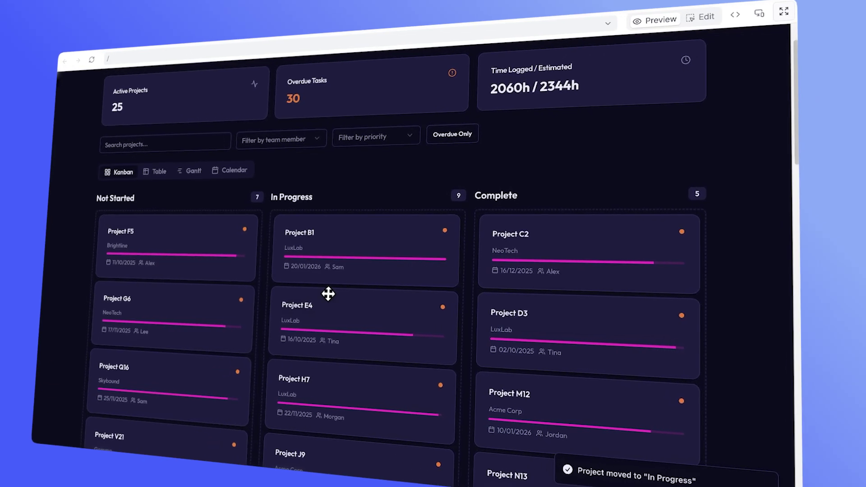
{"action": "left_click_drag", "start_coordinate": [299, 310], "coordinate": [543, 313]}
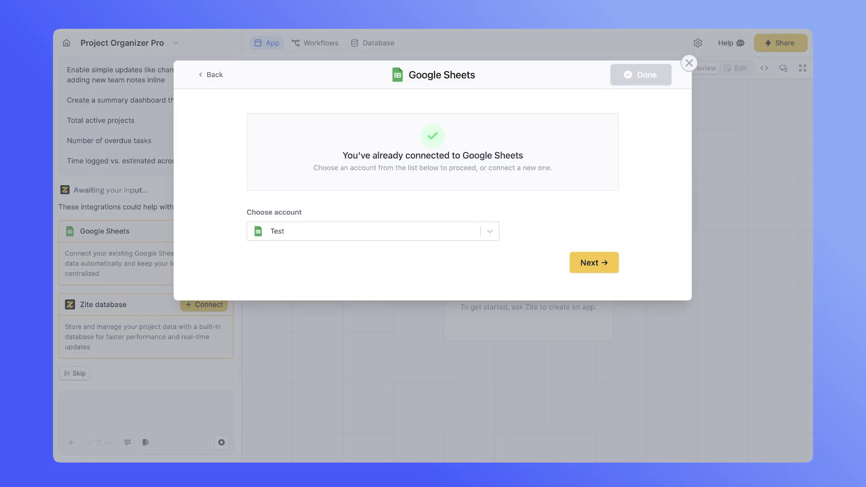
Switch the Google Sheets connection to a different saved account and continue.
{"action": "left_click", "coordinate": [373, 231]}
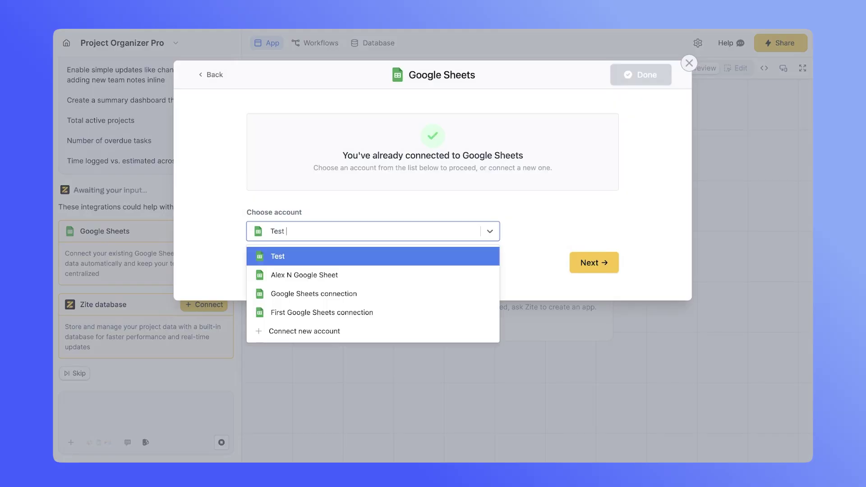
{"action": "left_click", "coordinate": [305, 275]}
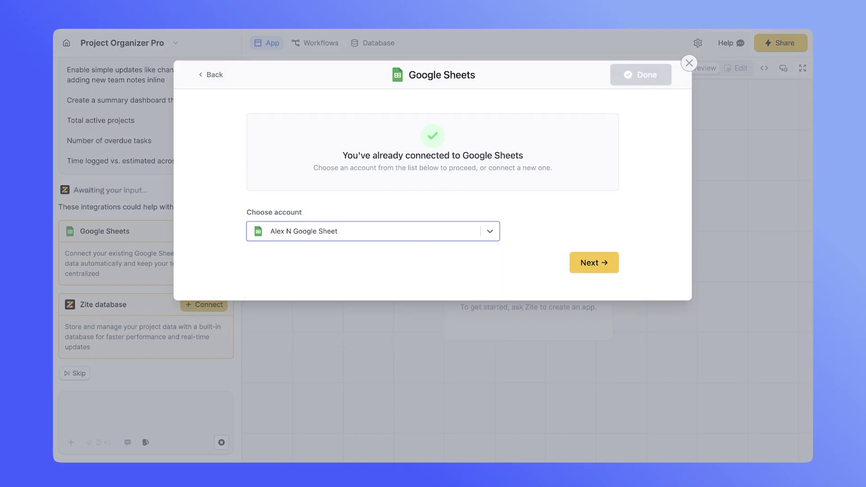
{"action": "left_click", "coordinate": [594, 266]}
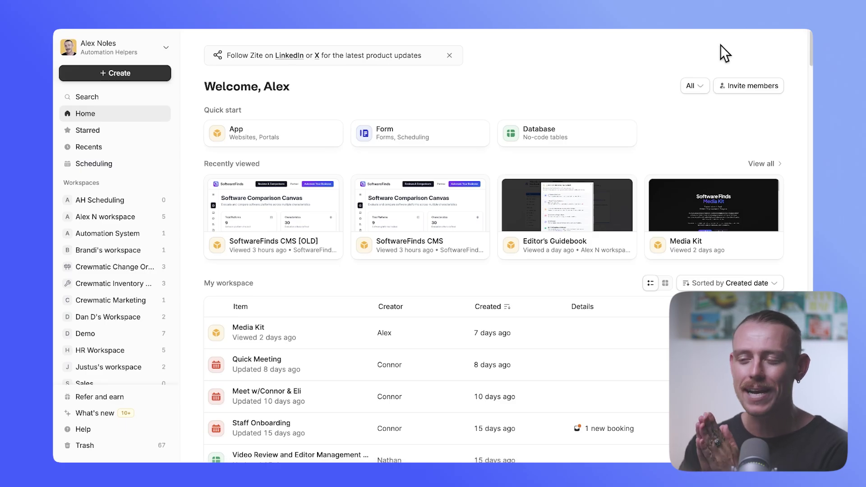
Choose the App quick-start card on the Home page to bring up the Make a Zite prompt.
{"action": "left_click", "coordinate": [310, 134]}
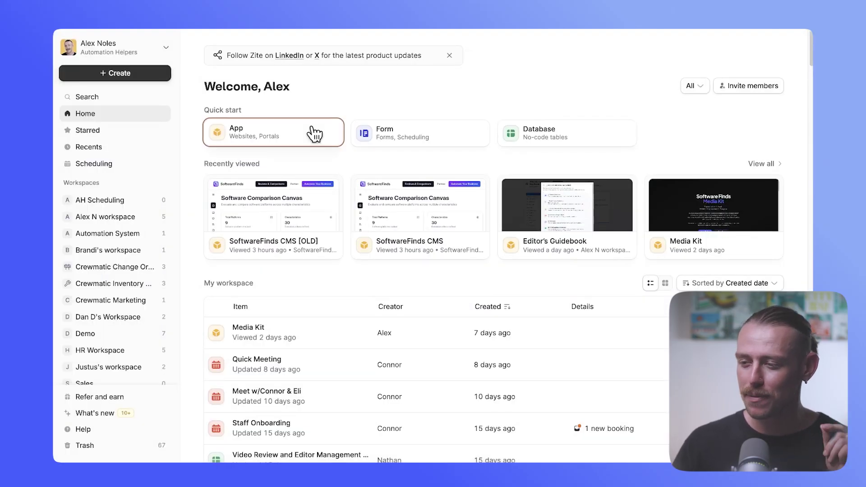
{"action": "left_click", "coordinate": [310, 133]}
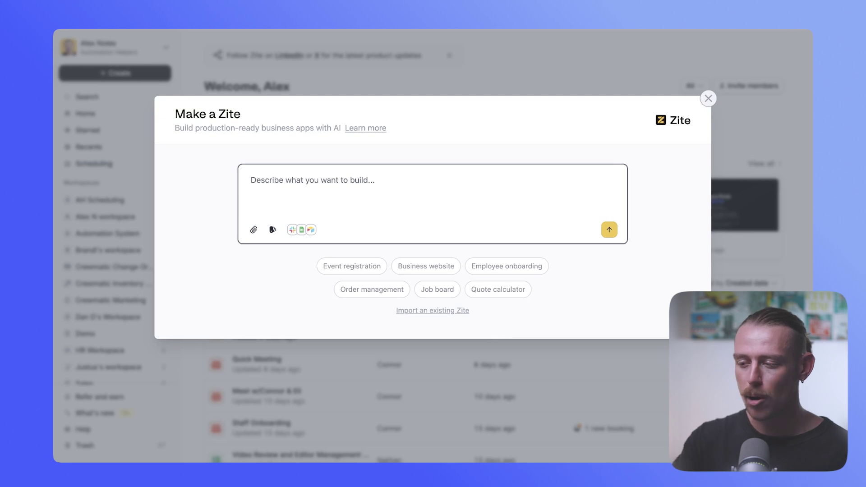
Ask the AI to 'build me a project tracker' and submit the request.
{"action": "type", "text": "build me a project tracker"}
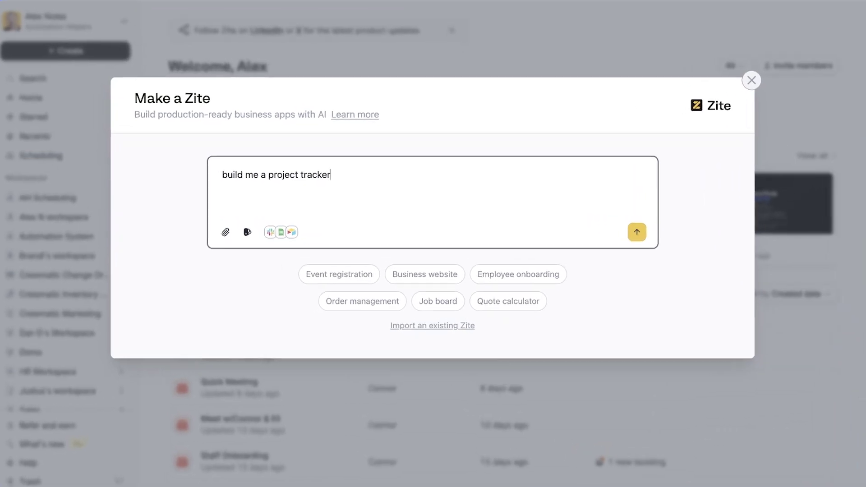
{"action": "key", "text": "Return"}
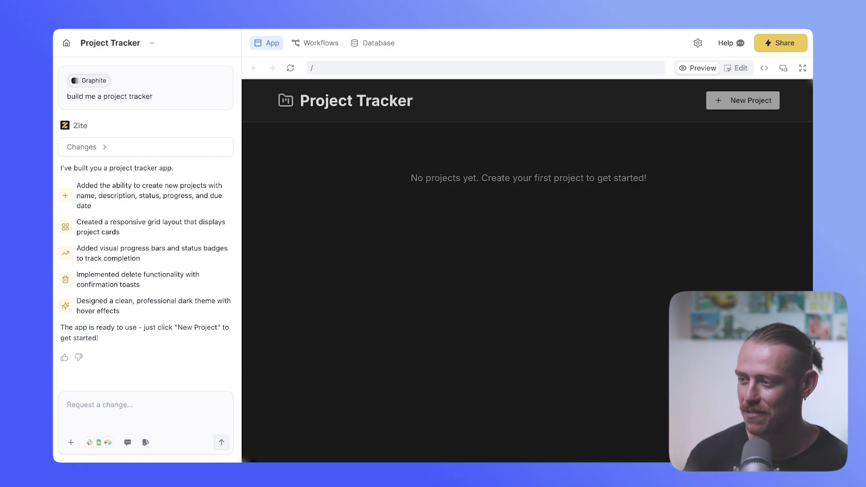
Create Project 1, then inspect its status options and card menu without changing anything.
{"action": "left_click", "coordinate": [752, 103]}
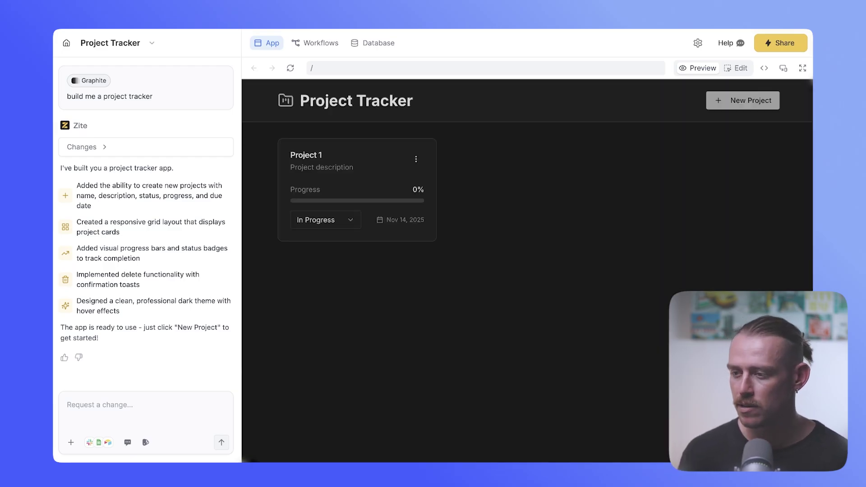
{"action": "left_click", "coordinate": [341, 224]}
{"action": "key", "text": "Down"}
{"action": "key", "text": "Down"}
{"action": "key", "text": "Escape"}
{"action": "left_click", "coordinate": [416, 163]}
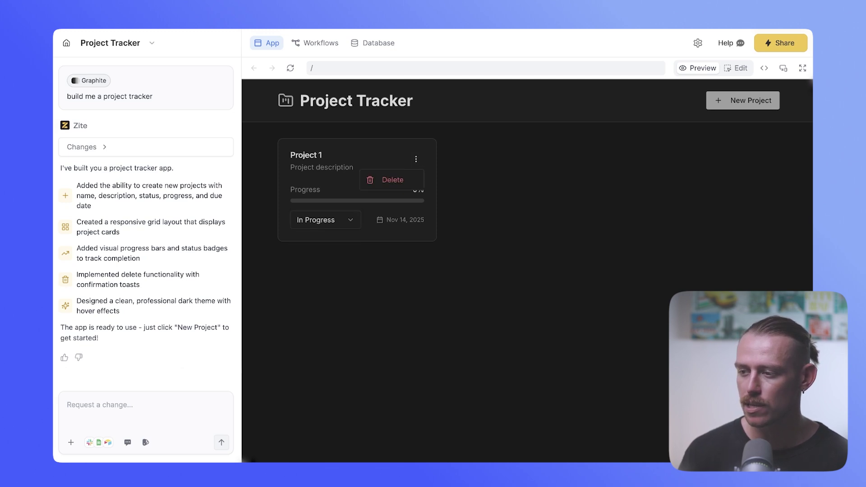
{"action": "key", "text": "Escape"}
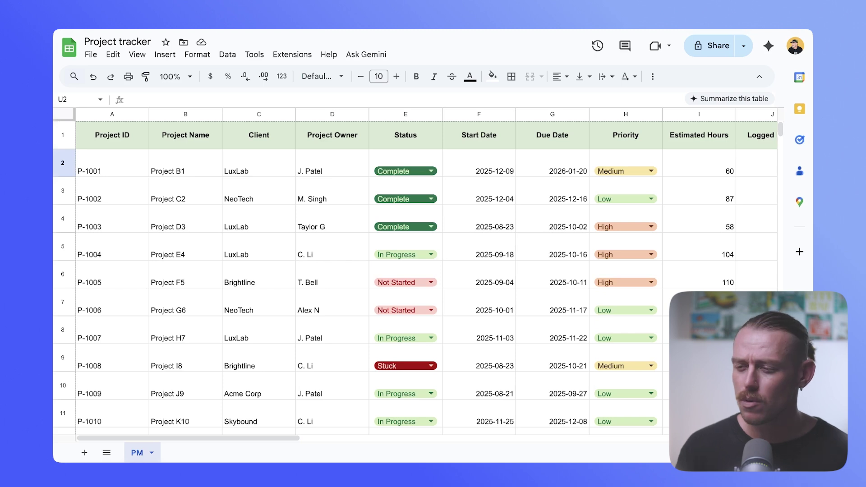
Scroll right across the PM sheet to review columns from Project ID through Dependencies.
{"action": "scroll", "coordinate": [426, 276], "scroll_direction": "right", "scroll_amount": 10}
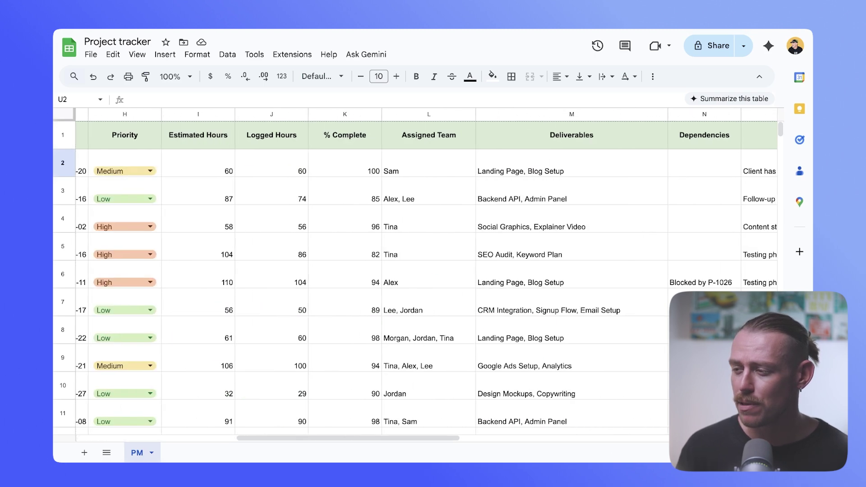
{"action": "scroll", "coordinate": [427, 276], "scroll_direction": "right", "scroll_amount": 5}
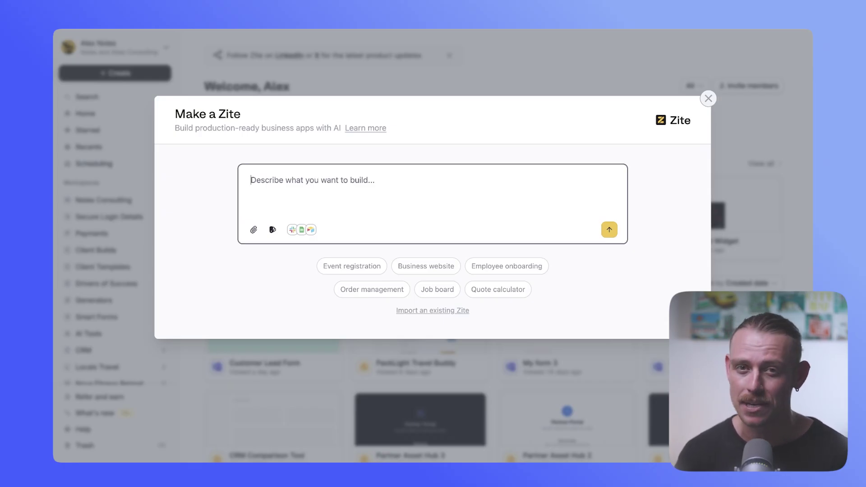
Paste the detailed Google Sheet tracker description, apply the Cyberpunk theme, and check the integrations picker.
{"action": "key", "text": "ctrl+v"}
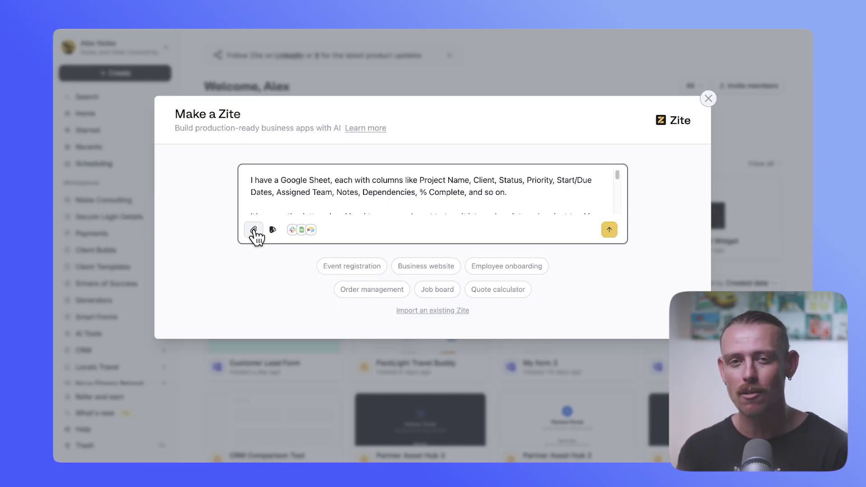
{"action": "left_click", "coordinate": [272, 231]}
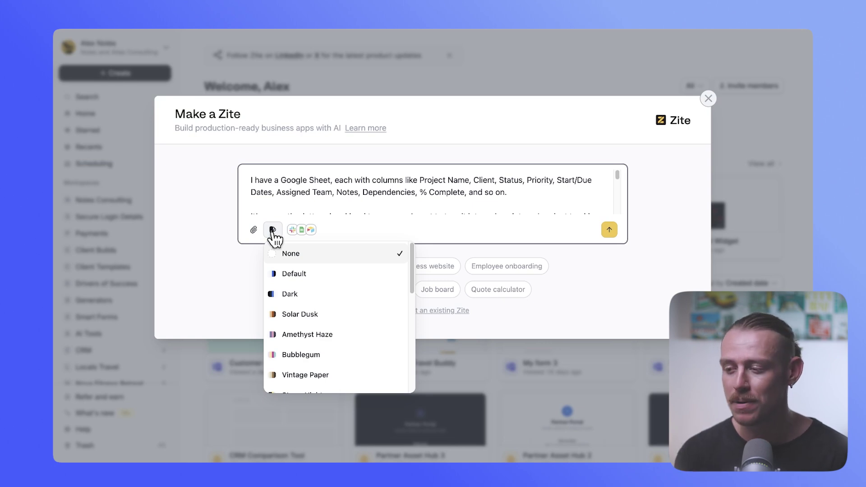
{"action": "scroll", "coordinate": [294, 293], "scroll_direction": "down", "scroll_amount": 2}
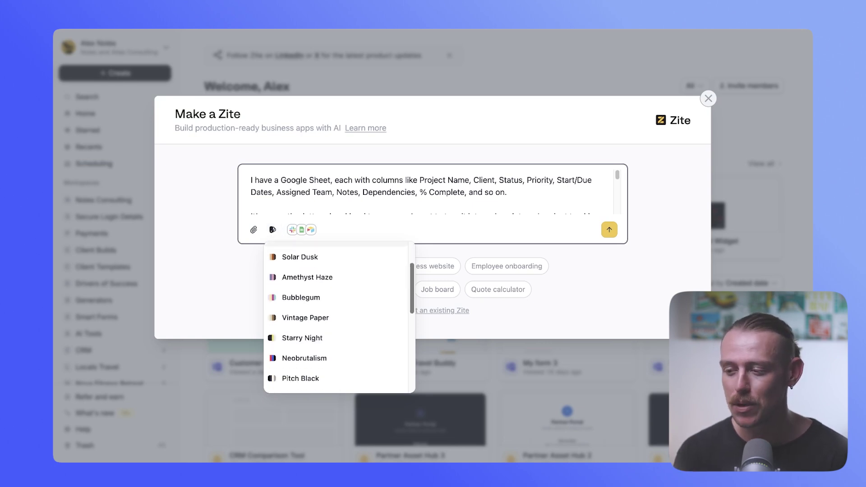
{"action": "scroll", "coordinate": [315, 316], "scroll_direction": "down", "scroll_amount": 2}
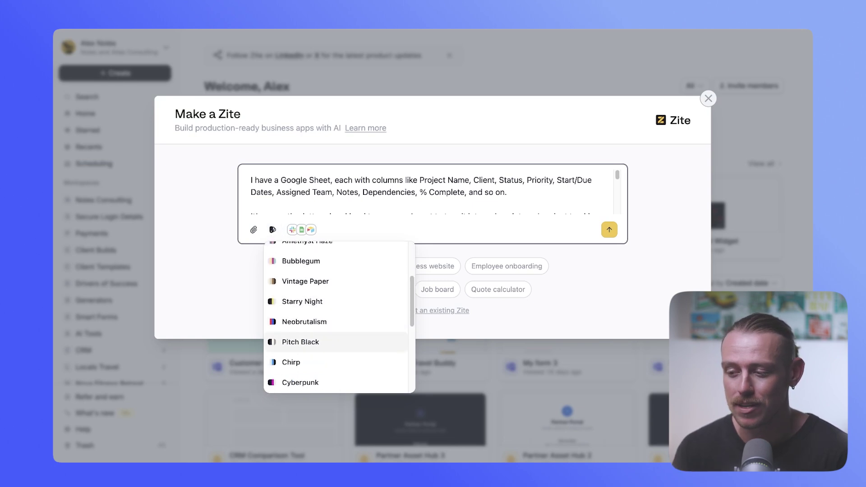
{"action": "scroll", "coordinate": [316, 323], "scroll_direction": "down", "scroll_amount": 3}
{"action": "left_click", "coordinate": [300, 304]}
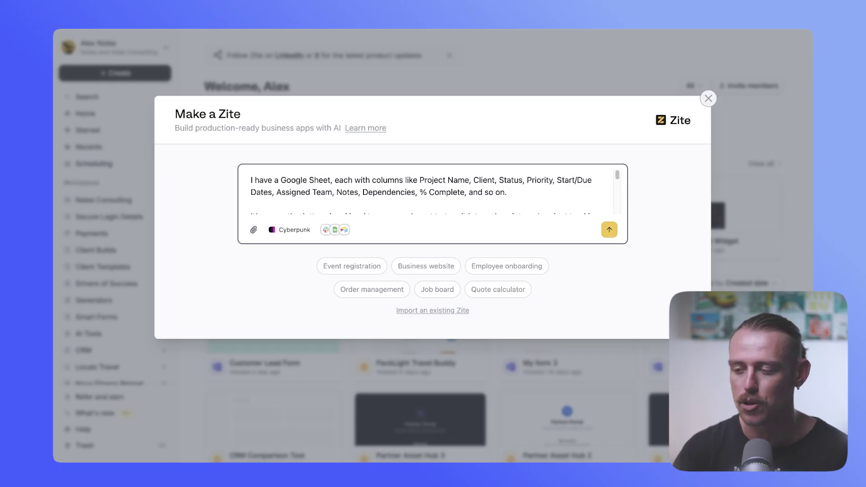
{"action": "left_click", "coordinate": [339, 231]}
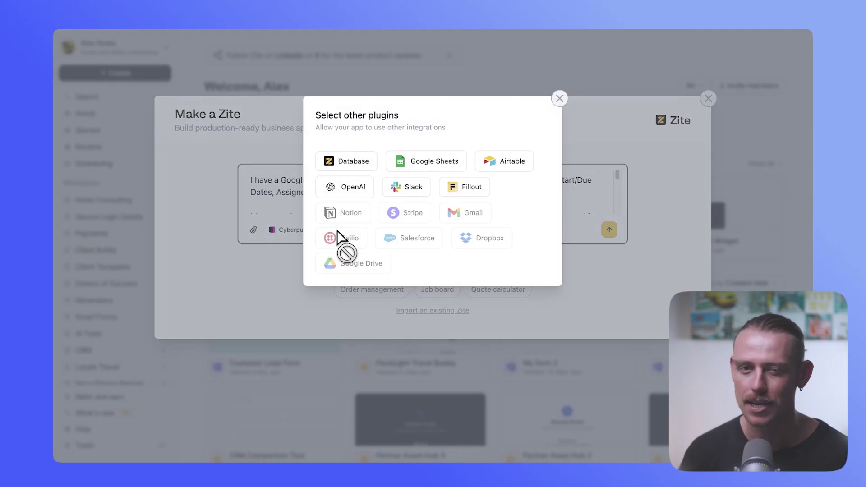
{"action": "key", "text": "Escape"}
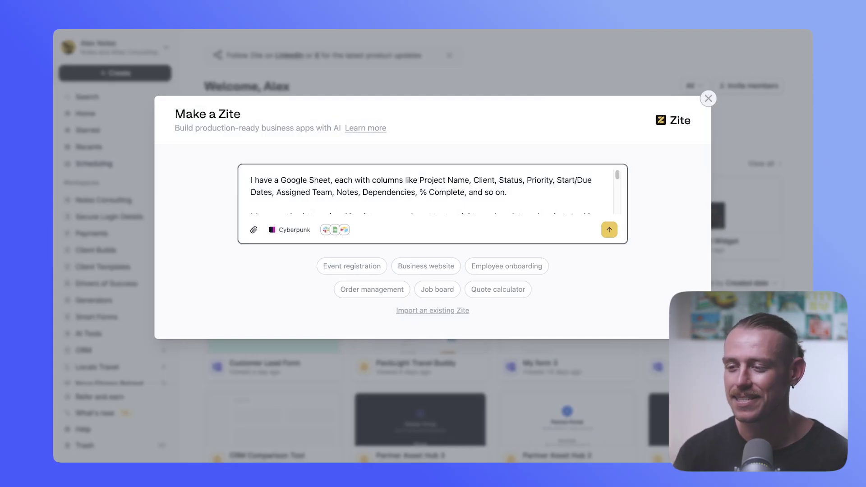
{"action": "scroll", "coordinate": [432, 189], "scroll_direction": "down", "scroll_amount": 2}
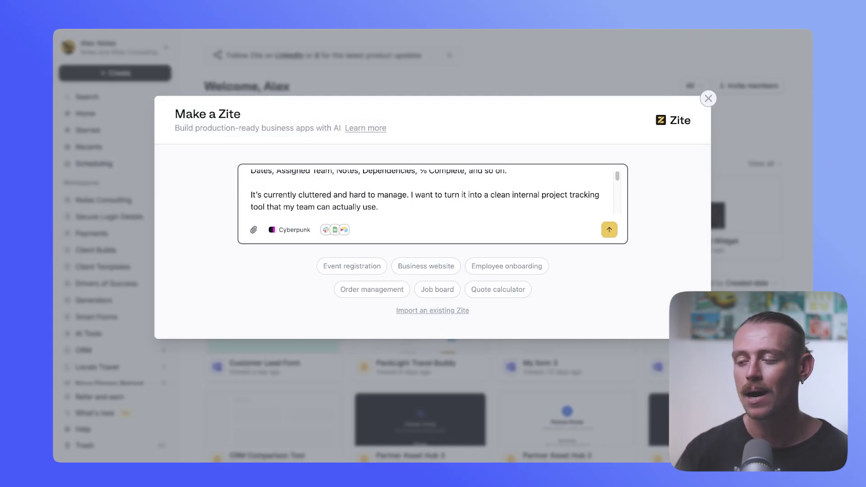
{"action": "scroll", "coordinate": [432, 190], "scroll_direction": "down", "scroll_amount": 1}
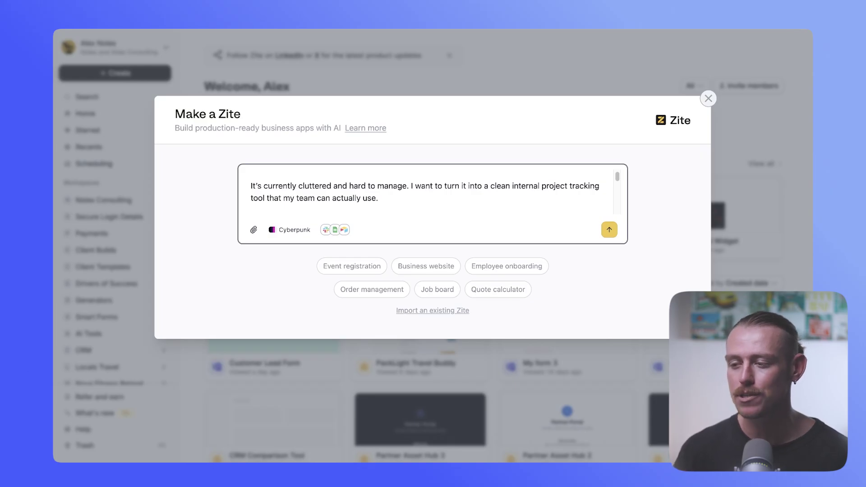
{"action": "scroll", "coordinate": [433, 190], "scroll_direction": "down", "scroll_amount": 4}
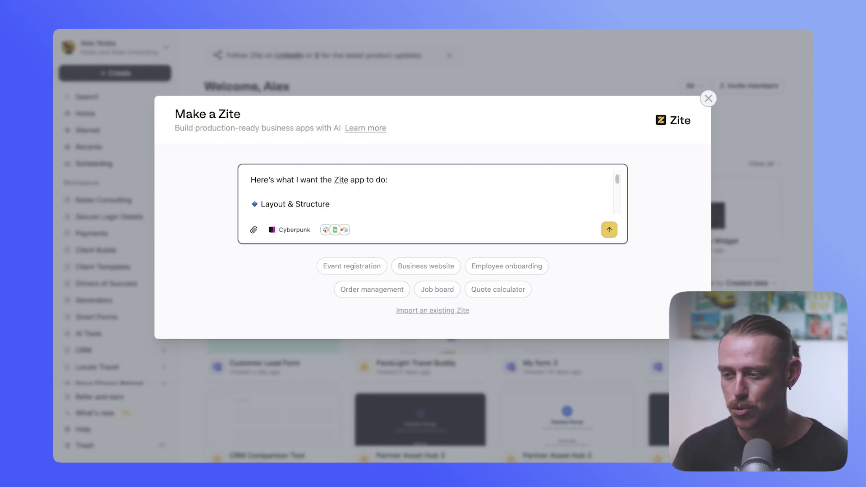
{"action": "scroll", "coordinate": [432, 189], "scroll_direction": "down", "scroll_amount": 3}
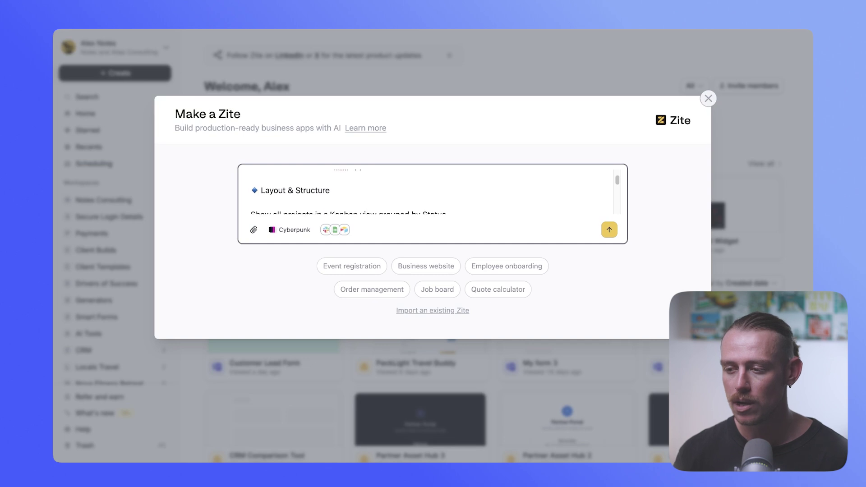
{"action": "scroll", "coordinate": [433, 190], "scroll_direction": "up", "scroll_amount": 1}
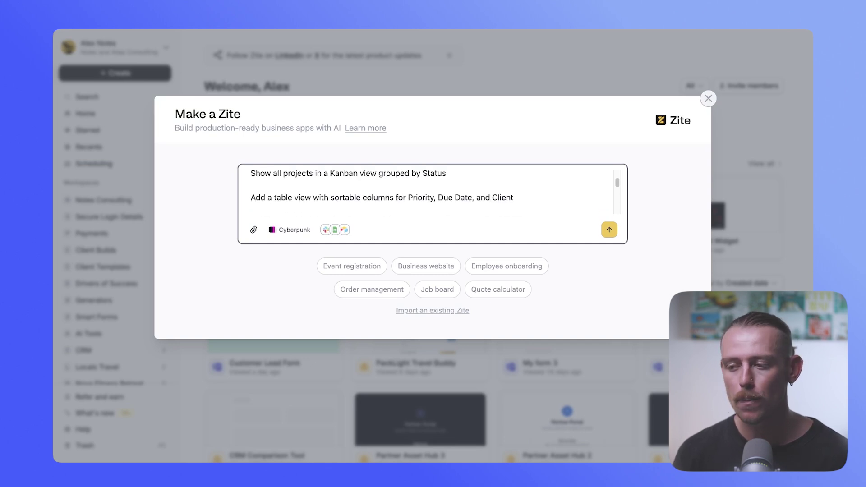
{"action": "scroll", "coordinate": [433, 190], "scroll_direction": "down", "scroll_amount": 1}
{"action": "scroll", "coordinate": [432, 189], "scroll_direction": "down", "scroll_amount": 1}
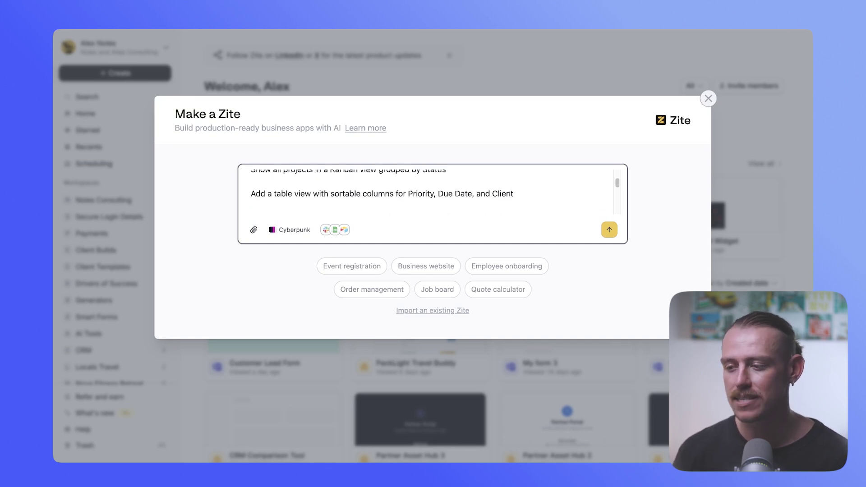
{"action": "scroll", "coordinate": [432, 190], "scroll_direction": "down", "scroll_amount": 2}
{"action": "scroll", "coordinate": [433, 189], "scroll_direction": "down", "scroll_amount": 5}
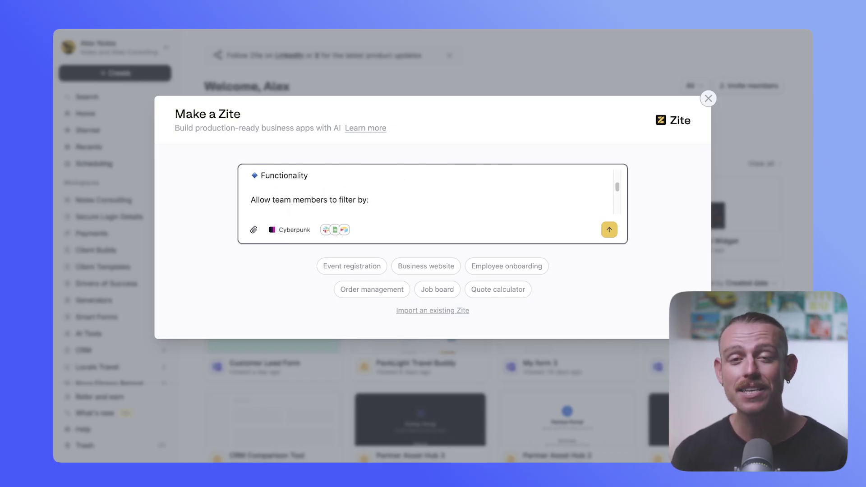
{"action": "scroll", "coordinate": [433, 189], "scroll_direction": "down", "scroll_amount": 3}
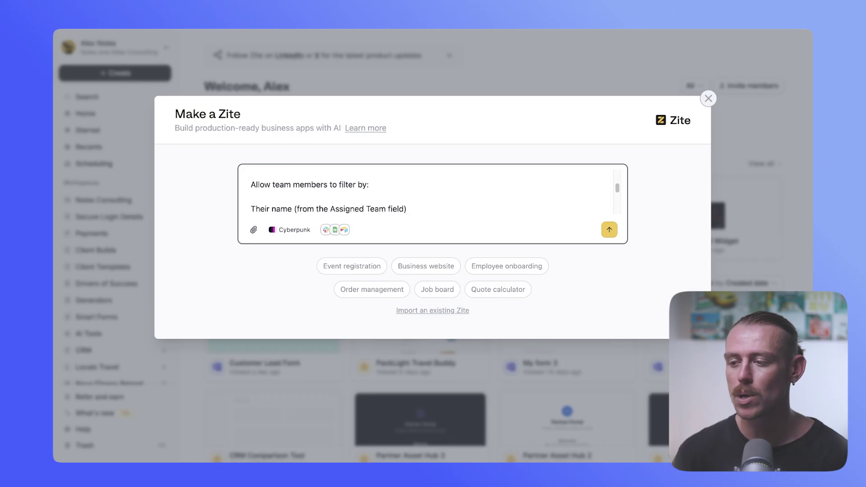
{"action": "scroll", "coordinate": [432, 189], "scroll_direction": "down", "scroll_amount": 5}
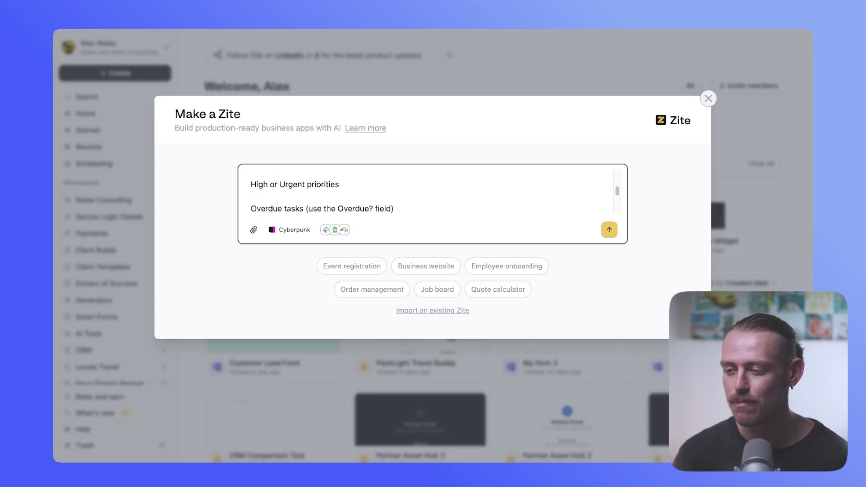
{"action": "scroll", "coordinate": [432, 194], "scroll_direction": "down", "scroll_amount": 2}
{"action": "scroll", "coordinate": [432, 194], "scroll_direction": "down", "scroll_amount": 5}
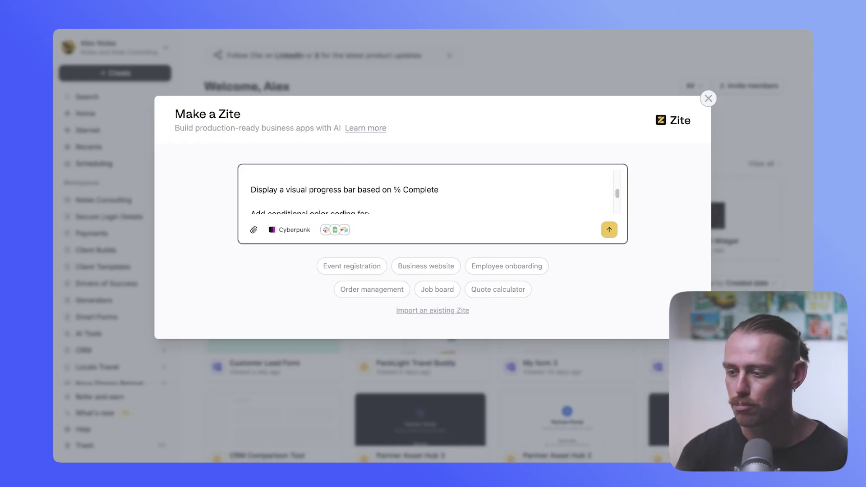
{"action": "scroll", "coordinate": [433, 194], "scroll_direction": "down", "scroll_amount": 2}
{"action": "scroll", "coordinate": [432, 194], "scroll_direction": "down", "scroll_amount": 5}
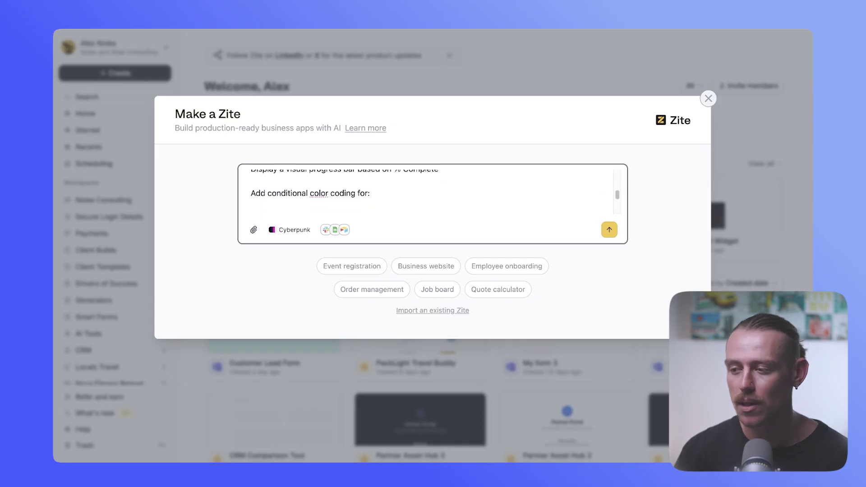
{"action": "scroll", "coordinate": [432, 195], "scroll_direction": "down", "scroll_amount": 3}
{"action": "scroll", "coordinate": [433, 194], "scroll_direction": "down", "scroll_amount": 5}
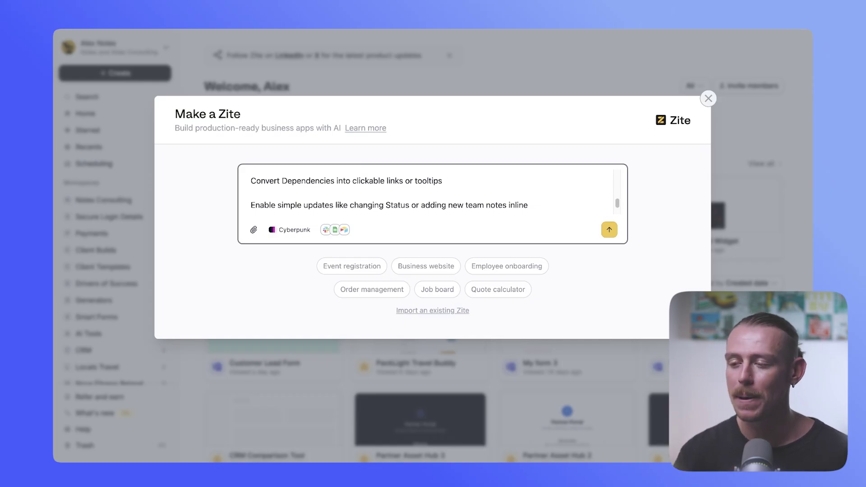
{"action": "scroll", "coordinate": [433, 194], "scroll_direction": "down", "scroll_amount": 1}
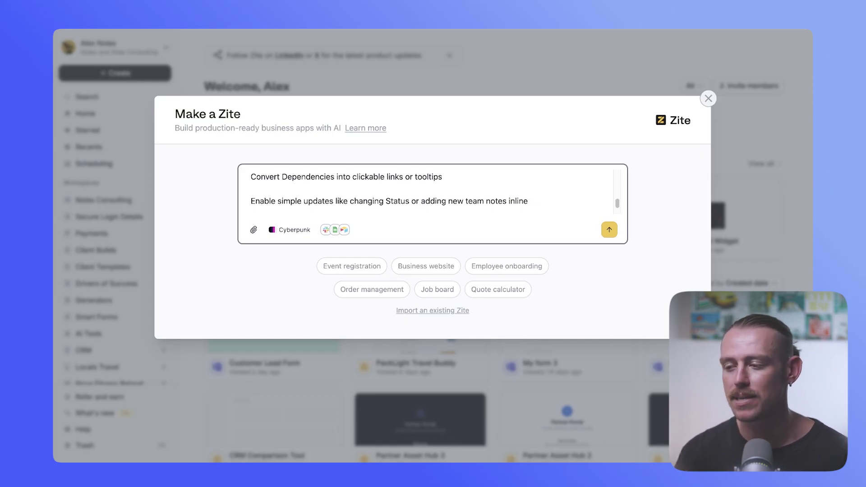
{"action": "scroll", "coordinate": [432, 194], "scroll_direction": "down", "scroll_amount": 2}
{"action": "scroll", "coordinate": [433, 194], "scroll_direction": "up", "scroll_amount": 1}
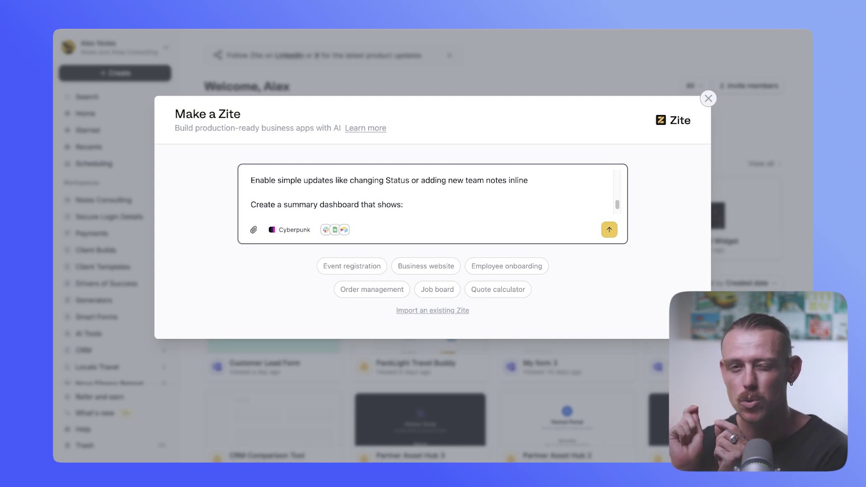
{"action": "scroll", "coordinate": [433, 194], "scroll_direction": "down", "scroll_amount": 2}
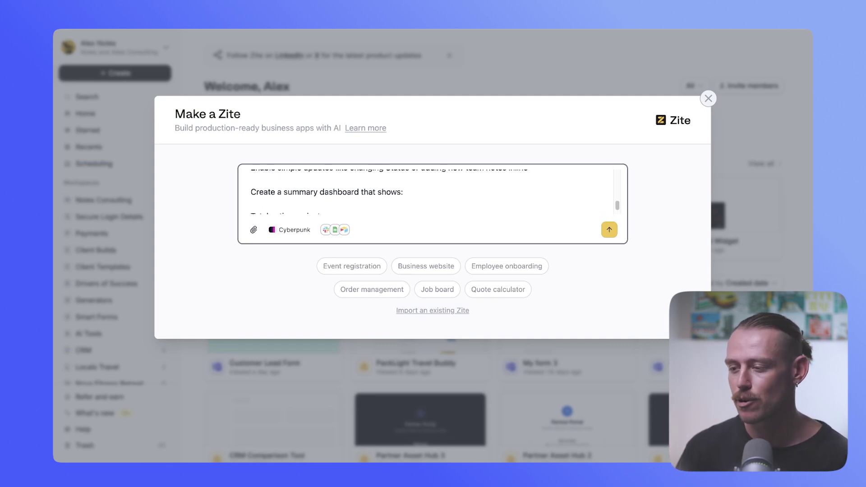
{"action": "scroll", "coordinate": [432, 194], "scroll_direction": "down", "scroll_amount": 3}
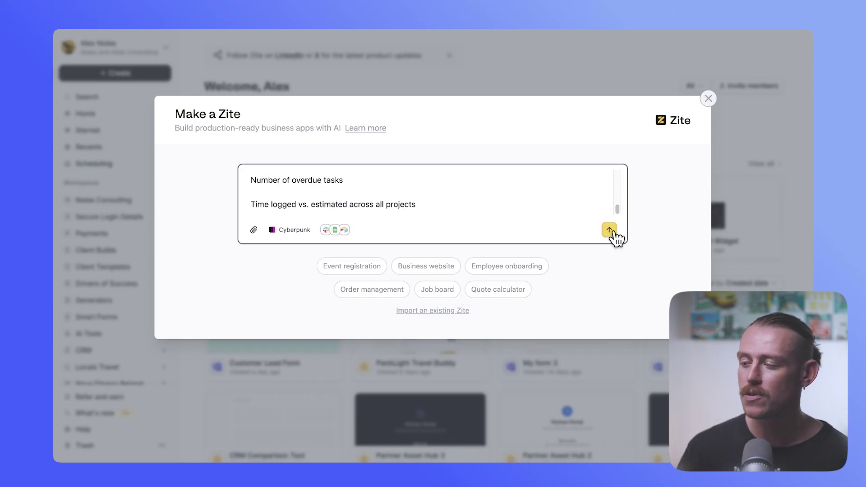
Submit the detailed project tracker prompt from the Make a Zite dialog.
{"action": "left_click", "coordinate": [611, 231]}
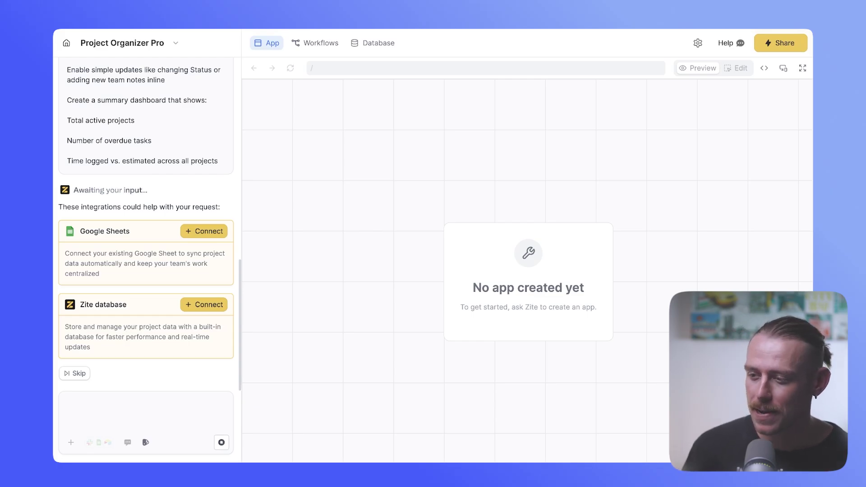
Connect Google Sheets with the other account, use the Project tracker sheet's PM tab, and finish.
{"action": "left_click", "coordinate": [206, 235]}
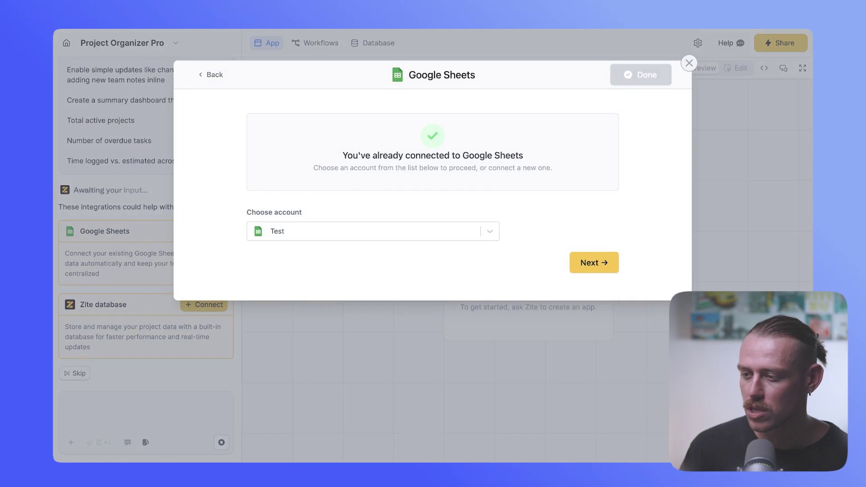
{"action": "key", "text": "Down"}
{"action": "key", "text": "Return"}
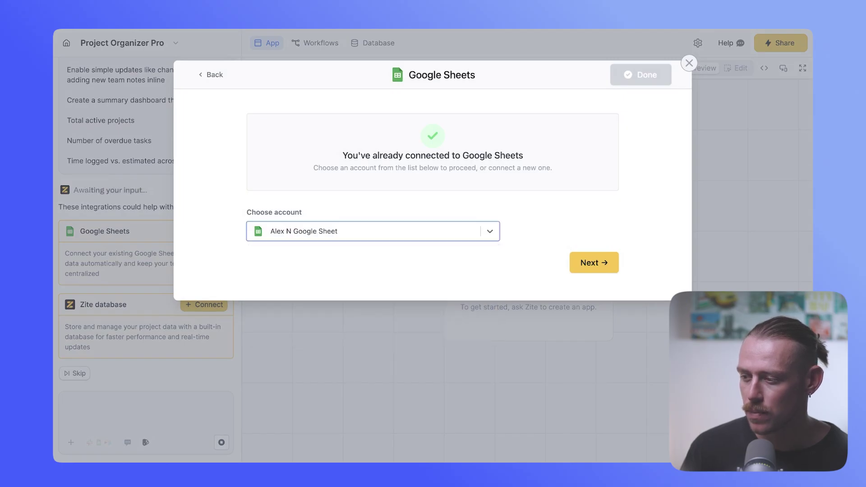
{"action": "left_click", "coordinate": [591, 264]}
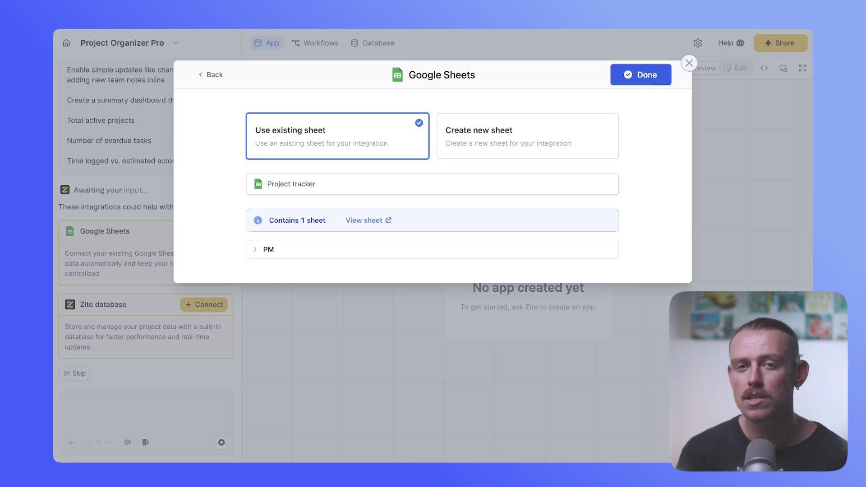
{"action": "left_click", "coordinate": [261, 251]}
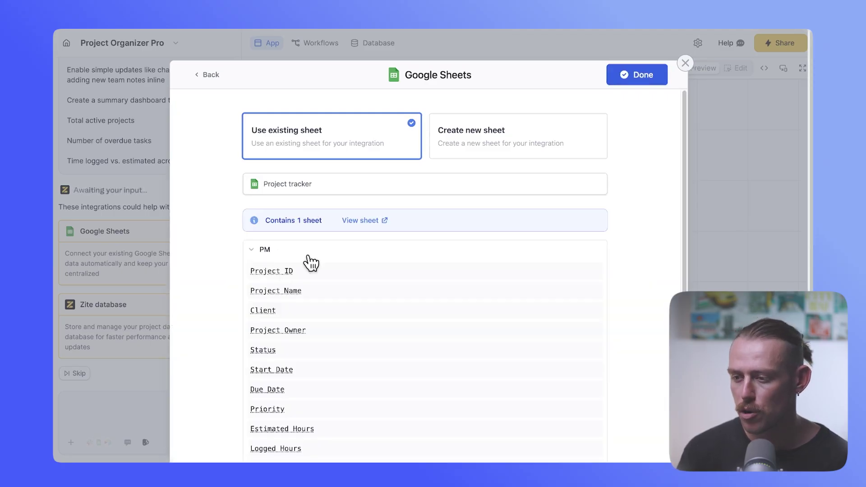
{"action": "scroll", "coordinate": [306, 261], "scroll_direction": "down", "scroll_amount": 3}
{"action": "scroll", "coordinate": [424, 270], "scroll_direction": "down", "scroll_amount": 2}
{"action": "scroll", "coordinate": [424, 271], "scroll_direction": "up", "scroll_amount": 5}
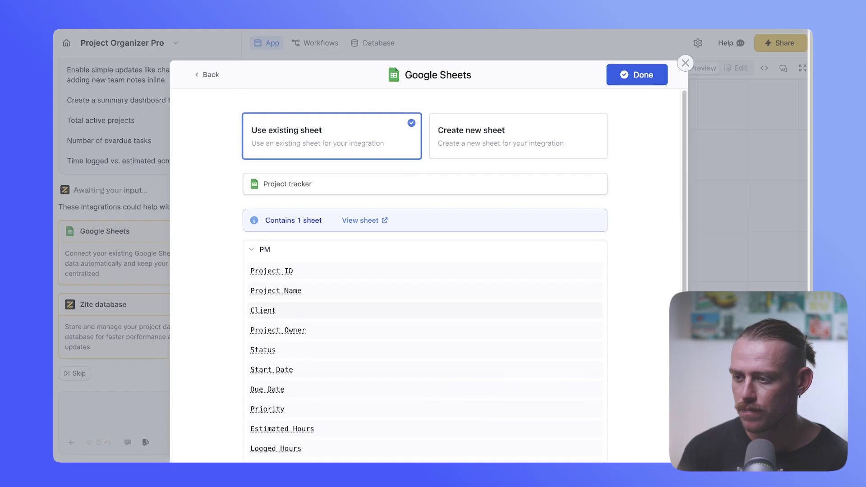
{"action": "left_click", "coordinate": [641, 79]}
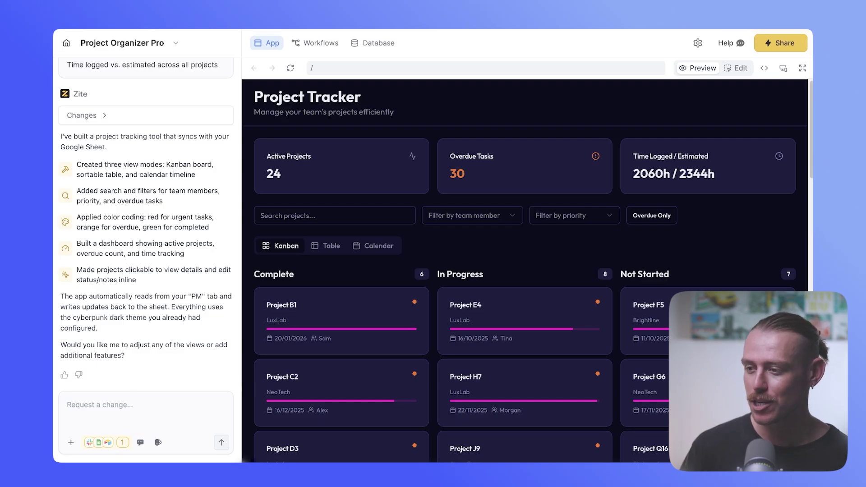
Expand the preview to fullscreen and select the Active Projects, Overdue Tasks and time-logged figures.
{"action": "left_click", "coordinate": [803, 68]}
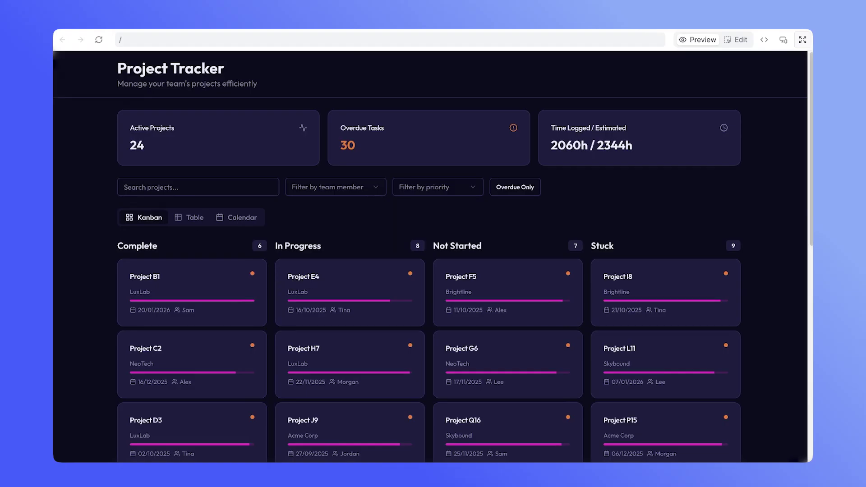
{"action": "double_click", "coordinate": [137, 145]}
{"action": "double_click", "coordinate": [347, 145]}
{"action": "left_click_drag", "start_coordinate": [634, 145], "coordinate": [558, 145]}
{"action": "left_click_drag", "start_coordinate": [633, 145], "coordinate": [551, 145]}
{"action": "scroll", "coordinate": [433, 257], "scroll_direction": "down", "scroll_amount": 1}
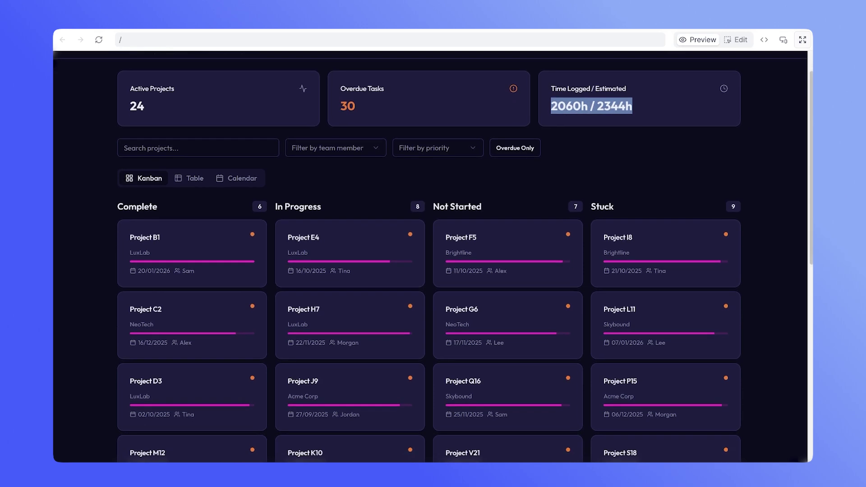
Search projects for 'h7' and then 'brigh', clearing the field after each.
{"action": "left_click", "coordinate": [230, 155]}
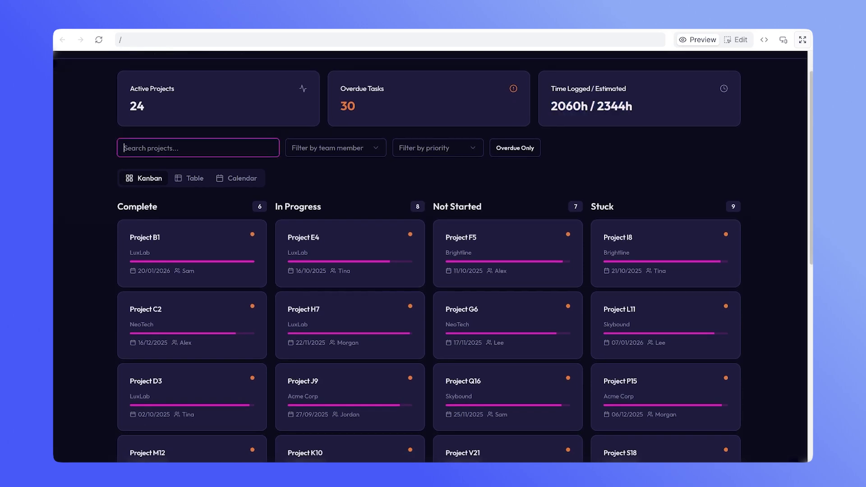
{"action": "type", "text": "h7"}
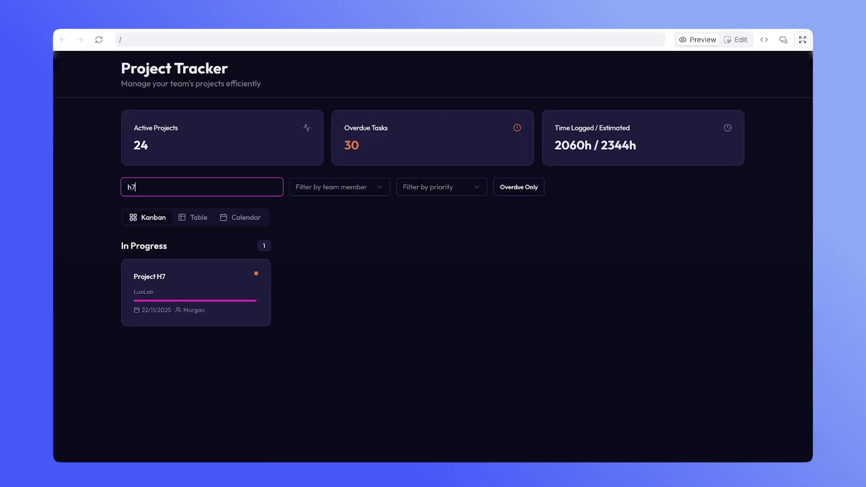
{"action": "key", "text": "BackSpace"}
{"action": "key", "text": "BackSpace"}
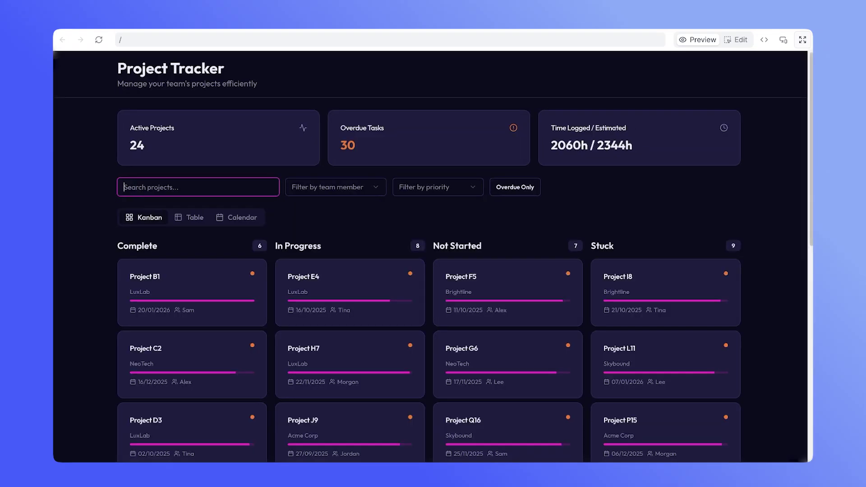
{"action": "type", "text": "brigh"}
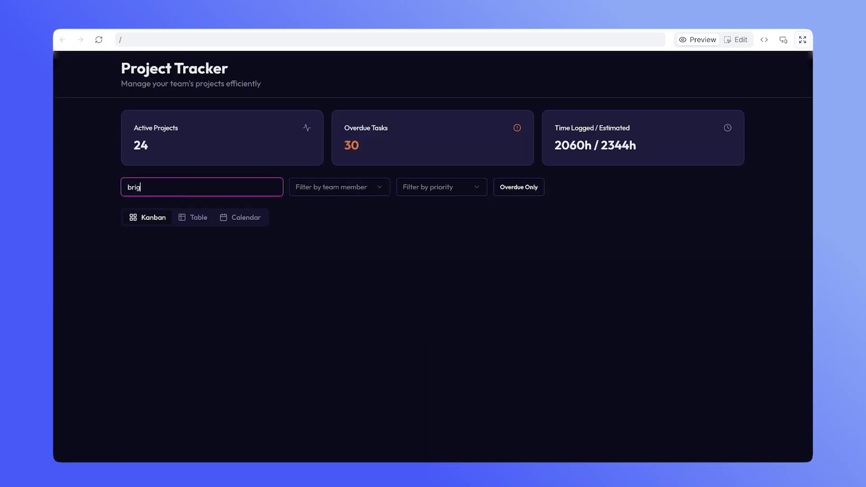
{"action": "key", "text": "BackSpace"}
{"action": "key", "text": "BackSpace"}
{"action": "key", "text": "BackSpace"}
{"action": "key", "text": "BackSpace"}
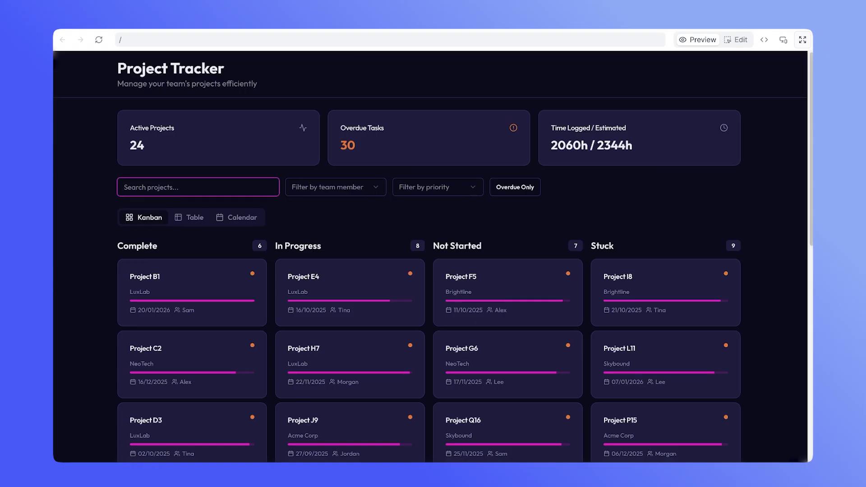
{"action": "left_click", "coordinate": [352, 191]}
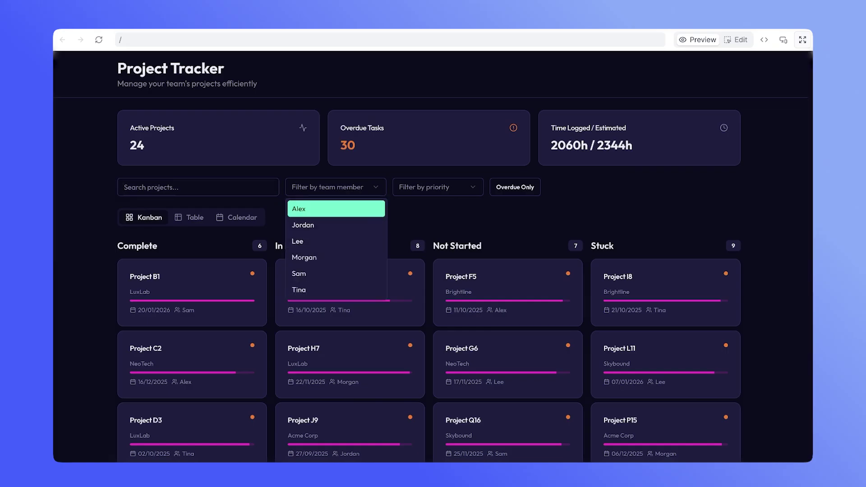
{"action": "key", "text": "Return"}
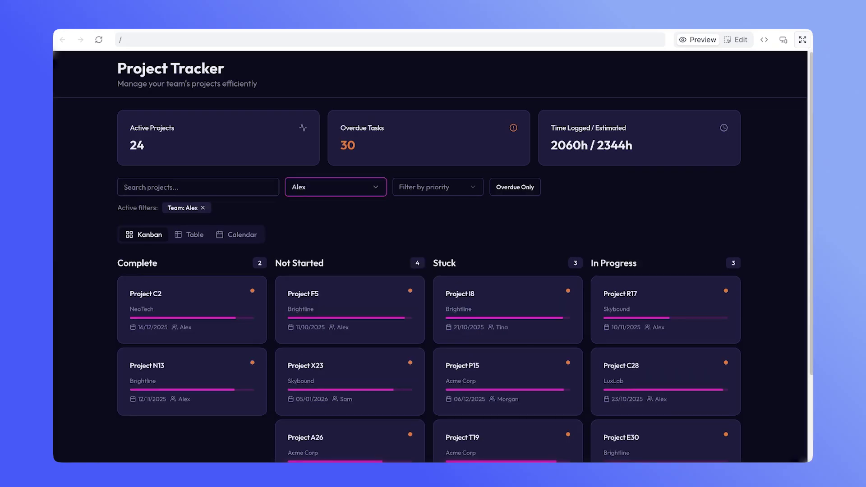
{"action": "scroll", "coordinate": [319, 275], "scroll_direction": "down", "scroll_amount": 1}
{"action": "left_click", "coordinate": [451, 146]}
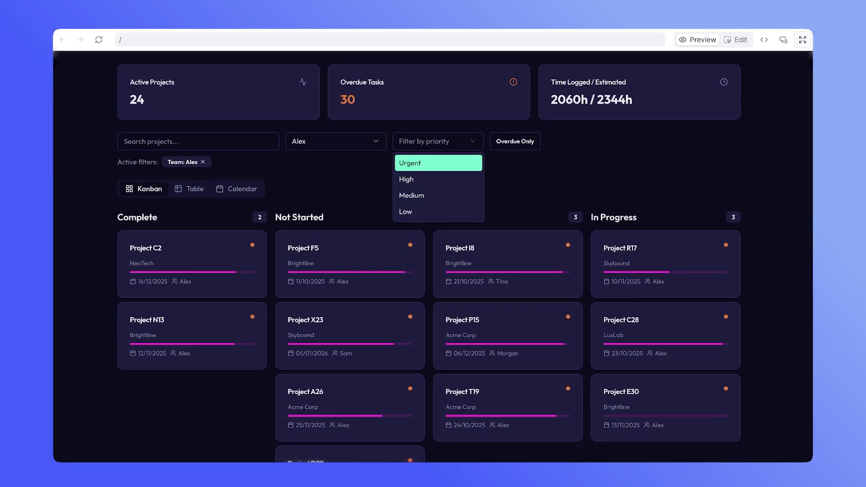
{"action": "left_click", "coordinate": [526, 147]}
{"action": "left_click", "coordinate": [526, 147]}
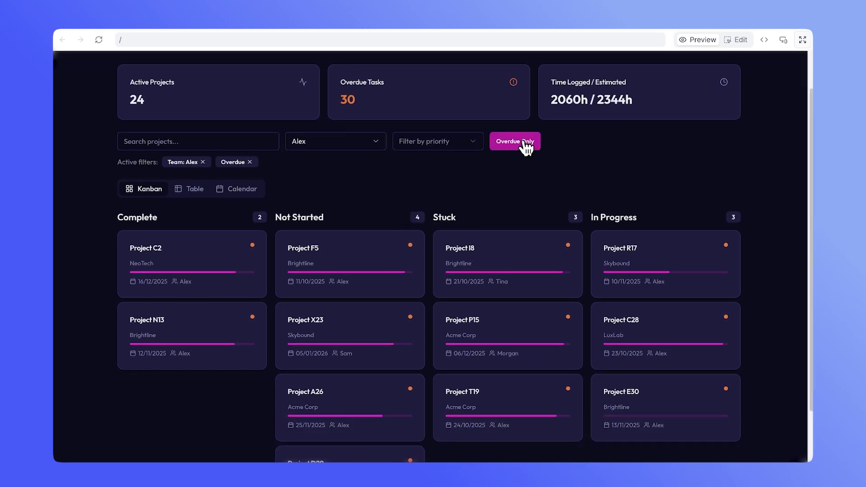
{"action": "left_click", "coordinate": [202, 162]}
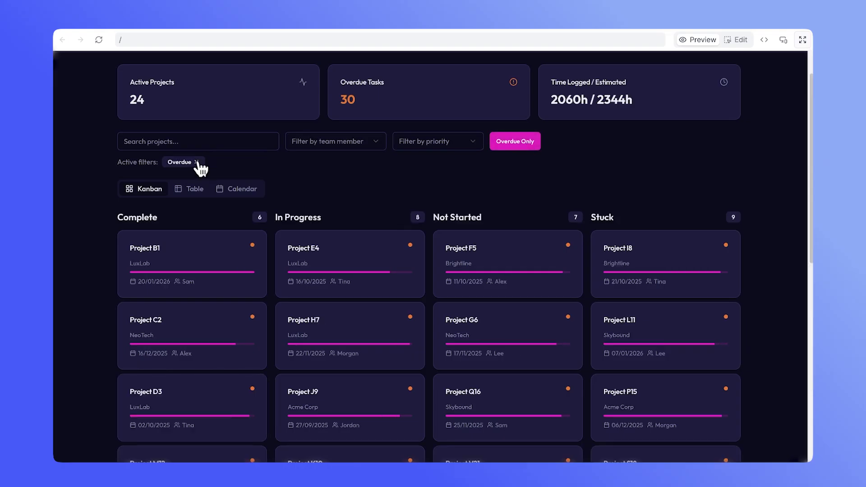
{"action": "left_click", "coordinate": [196, 163]}
{"action": "scroll", "coordinate": [350, 184], "scroll_direction": "down", "scroll_amount": 2}
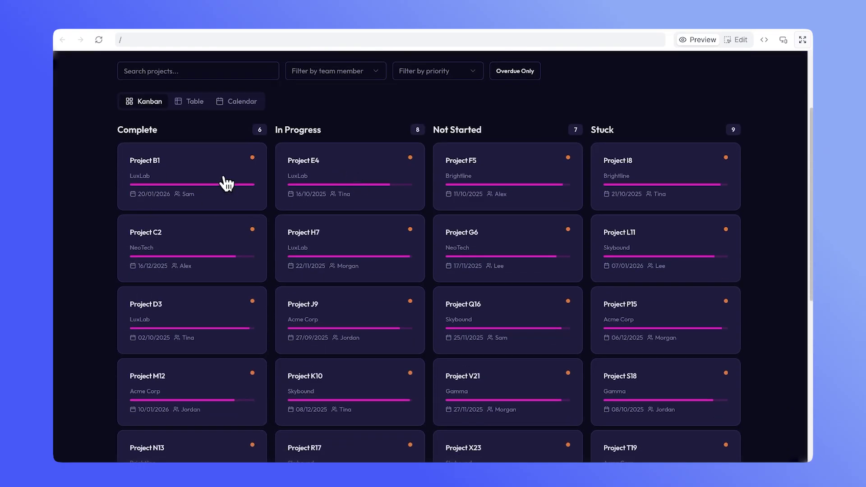
{"action": "left_click_drag", "start_coordinate": [203, 167], "coordinate": [246, 195]}
{"action": "left_click", "coordinate": [246, 195]}
{"action": "key", "text": "Escape"}
Show the projects as a table and scroll down through all the rows and back up.
{"action": "left_click", "coordinate": [190, 102]}
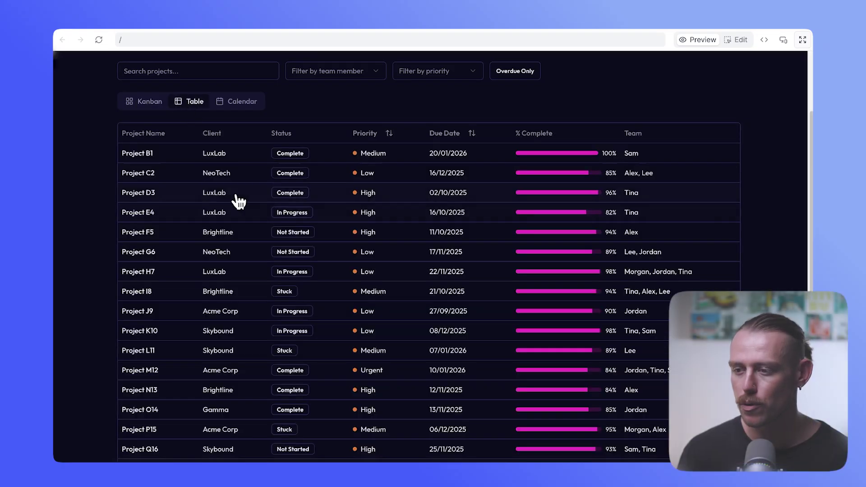
{"action": "scroll", "coordinate": [244, 226], "scroll_direction": "down", "scroll_amount": 3}
{"action": "scroll", "coordinate": [244, 231], "scroll_direction": "up", "scroll_amount": 3}
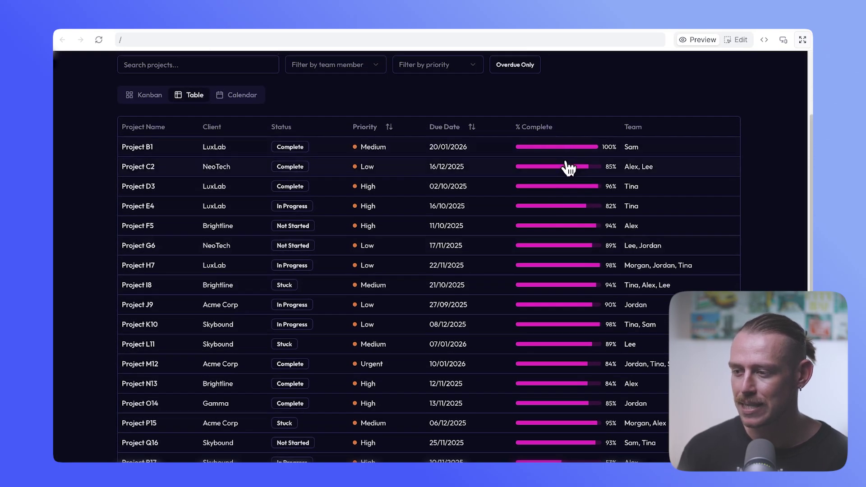
{"action": "scroll", "coordinate": [568, 173], "scroll_direction": "down", "scroll_amount": 1}
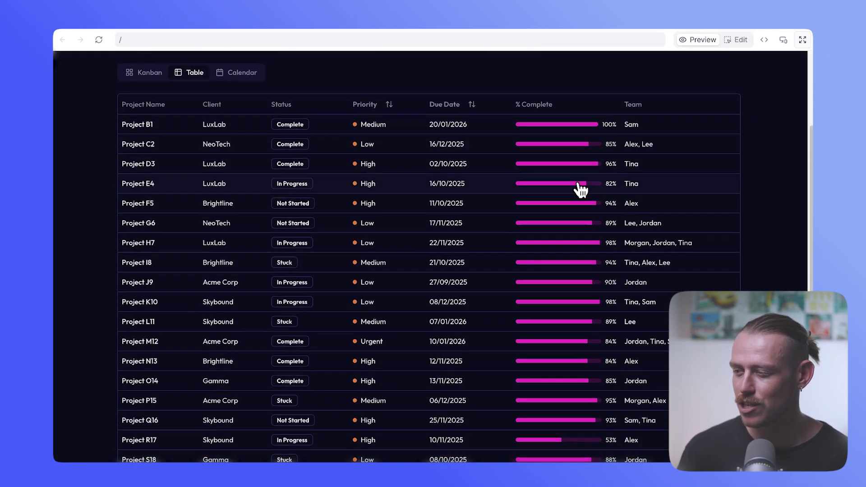
{"action": "scroll", "coordinate": [578, 192], "scroll_direction": "down", "scroll_amount": 3}
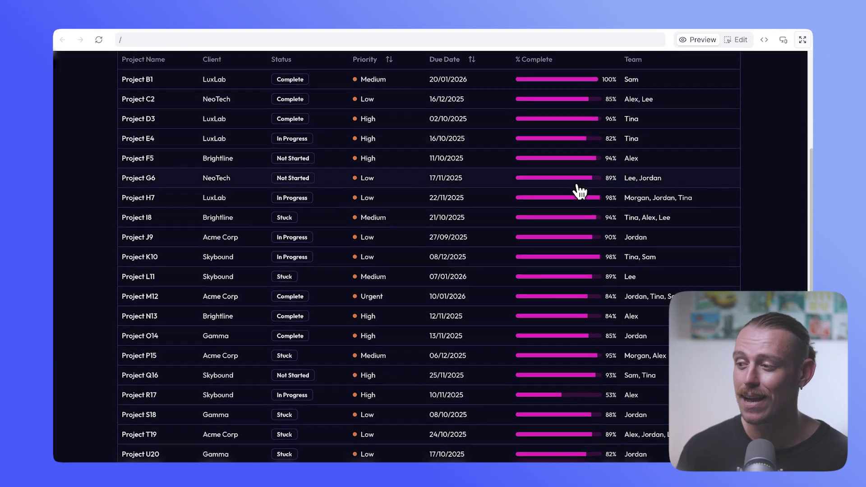
{"action": "scroll", "coordinate": [579, 195], "scroll_direction": "down", "scroll_amount": 4}
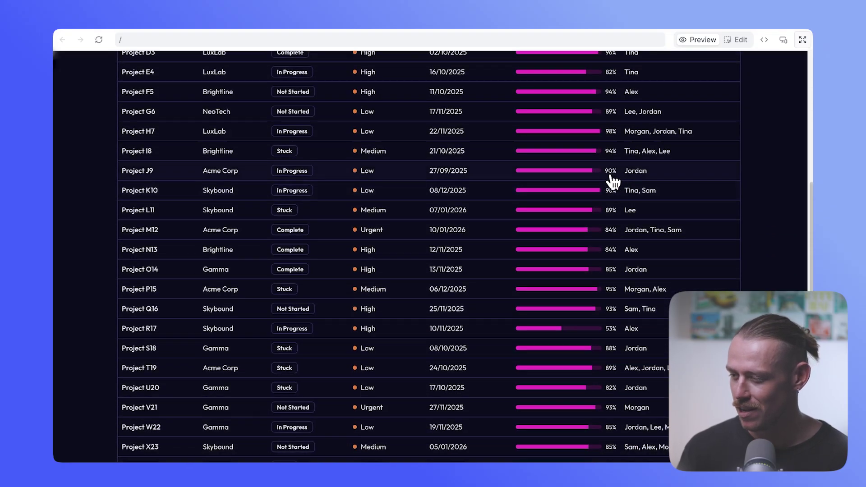
{"action": "scroll", "coordinate": [612, 230], "scroll_direction": "down", "scroll_amount": 3}
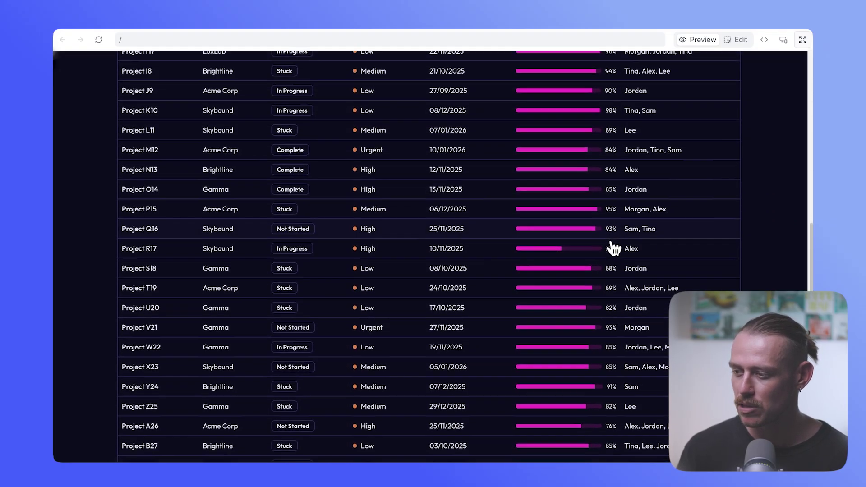
{"action": "scroll", "coordinate": [612, 256], "scroll_direction": "down", "scroll_amount": 2}
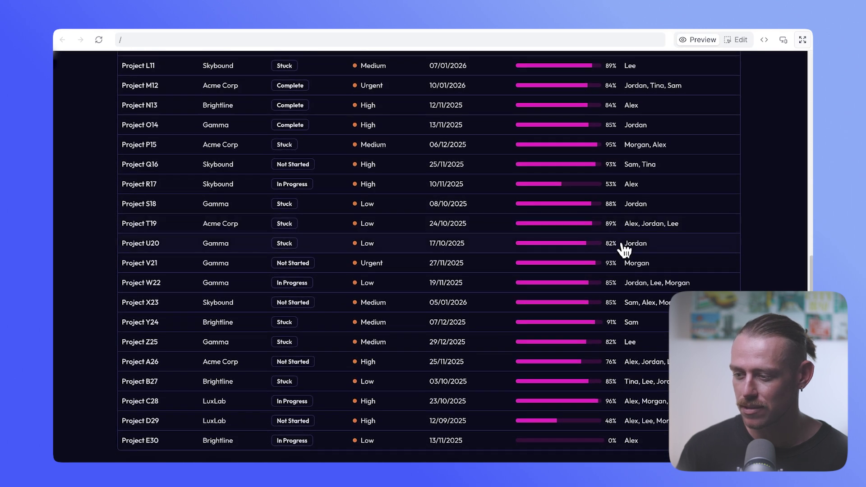
{"action": "scroll", "coordinate": [553, 447], "scroll_direction": "up", "scroll_amount": 10}
Browse the projects on the November 2025 calendar, then return to the Kanban board.
{"action": "left_click", "coordinate": [249, 218]}
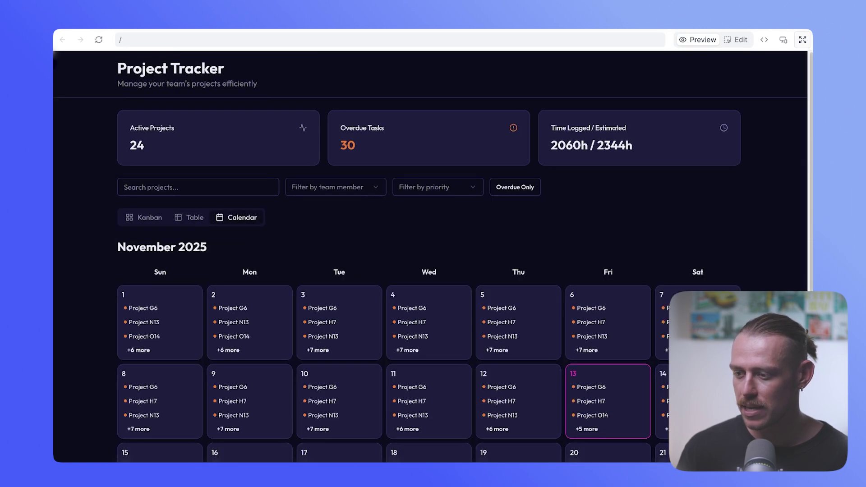
{"action": "scroll", "coordinate": [429, 271], "scroll_direction": "down", "scroll_amount": 4}
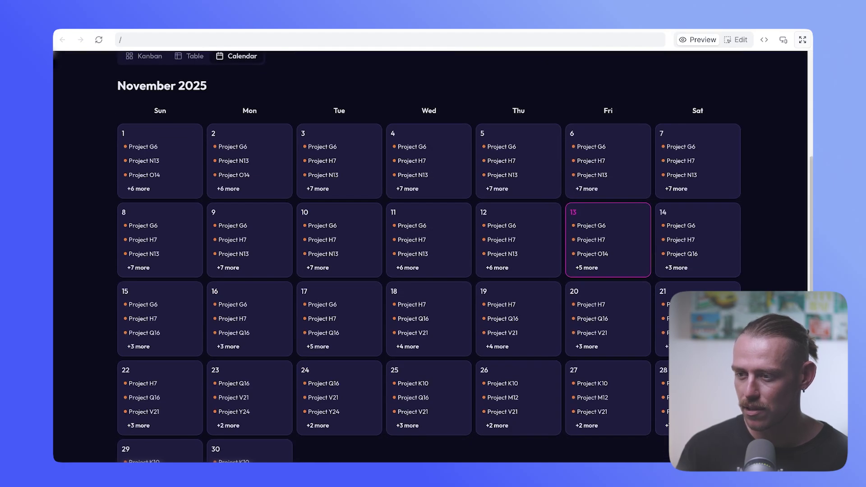
{"action": "scroll", "coordinate": [186, 253], "scroll_direction": "down", "scroll_amount": 2}
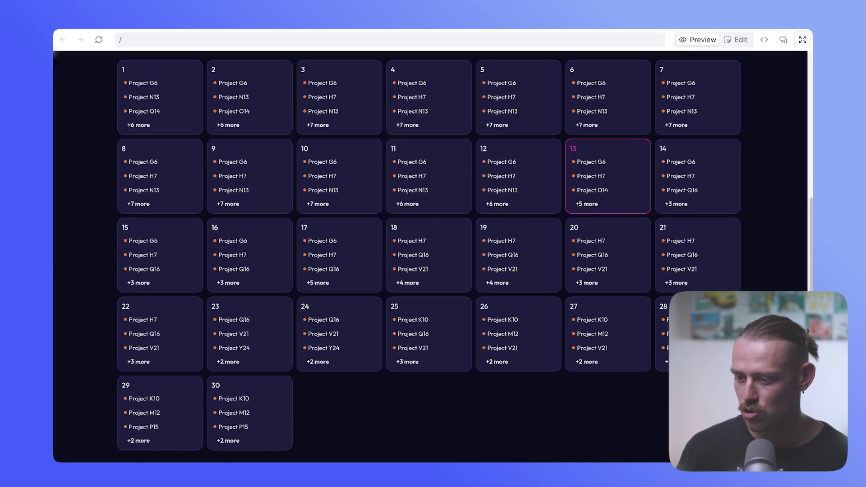
{"action": "scroll", "coordinate": [468, 414], "scroll_direction": "up", "scroll_amount": 6}
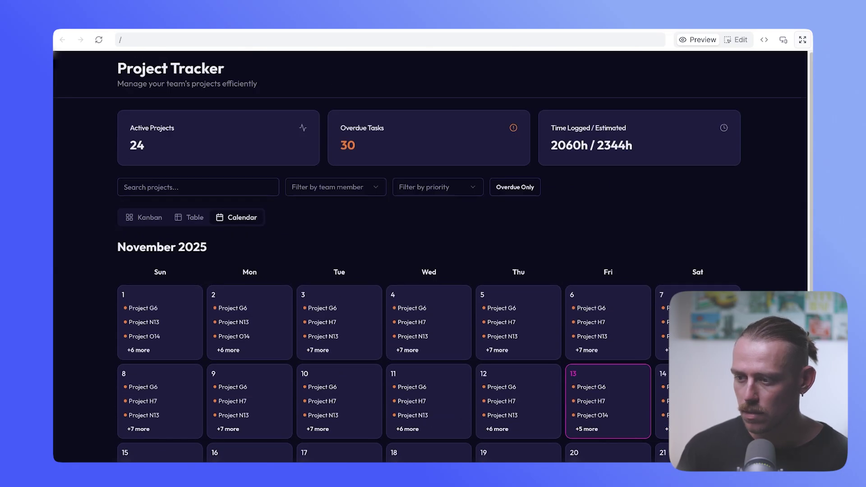
{"action": "left_click", "coordinate": [152, 219]}
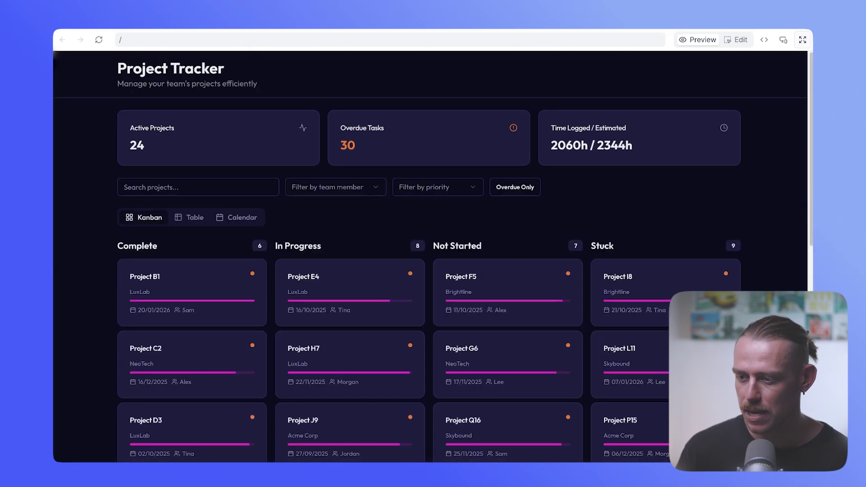
Open Project B1's details and review its title, client LuxLab and owner.
{"action": "left_click", "coordinate": [209, 283]}
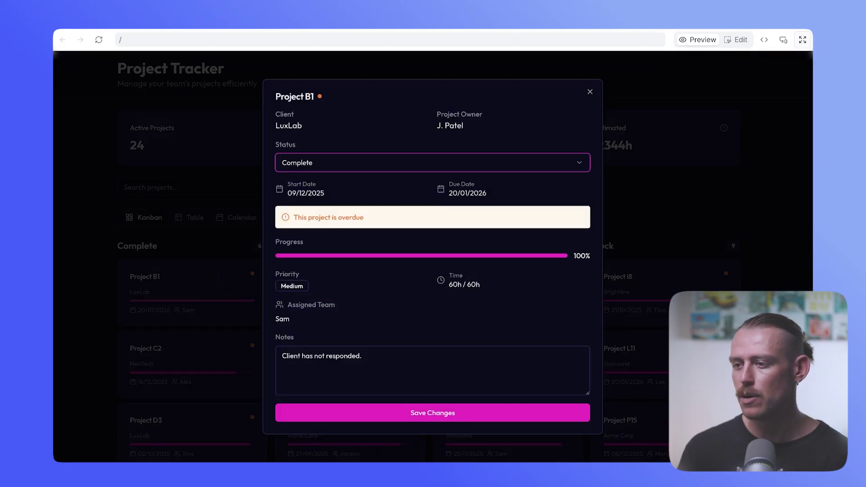
{"action": "left_click_drag", "start_coordinate": [314, 97], "coordinate": [275, 97]}
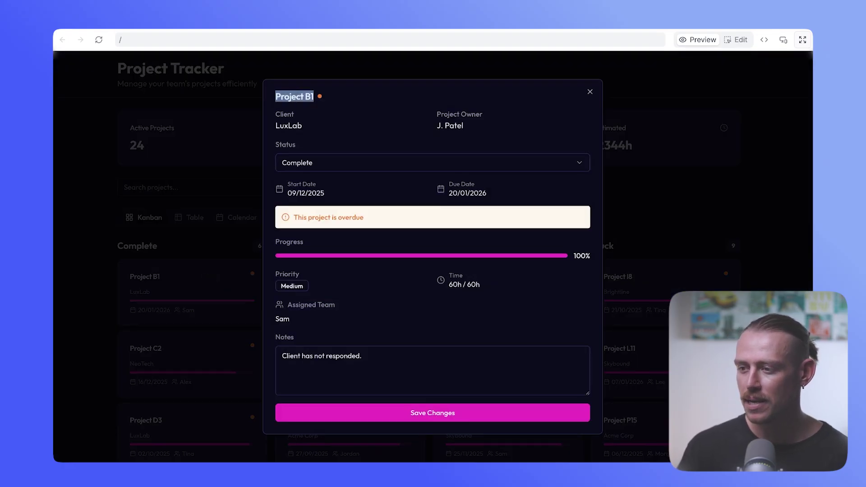
{"action": "left_click_drag", "start_coordinate": [302, 126], "coordinate": [275, 125]}
{"action": "left_click_drag", "start_coordinate": [463, 126], "coordinate": [437, 113]}
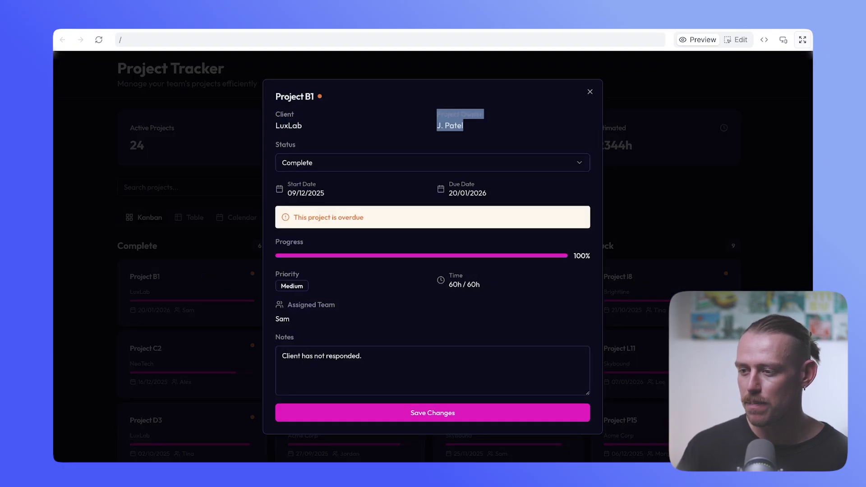
Switch Project B1's status to On Hold, then set it back to Complete.
{"action": "left_click", "coordinate": [319, 171]}
{"action": "left_click", "coordinate": [325, 215]}
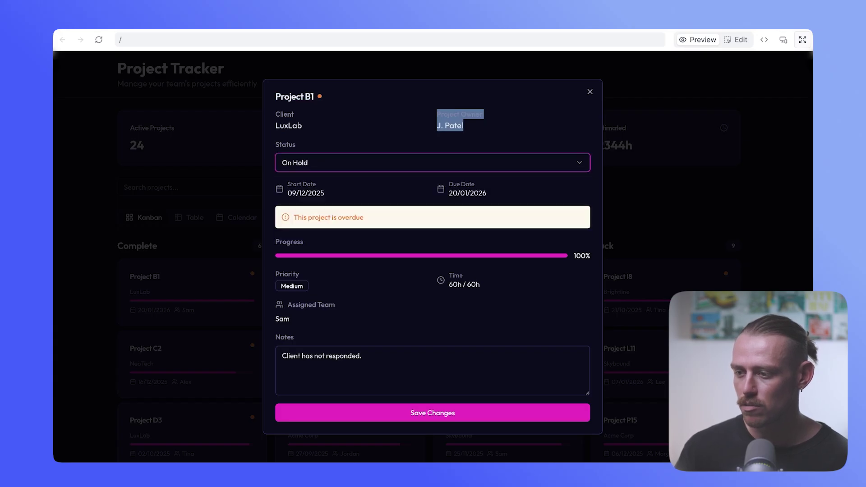
{"action": "left_click_drag", "start_coordinate": [364, 218], "coordinate": [294, 217]}
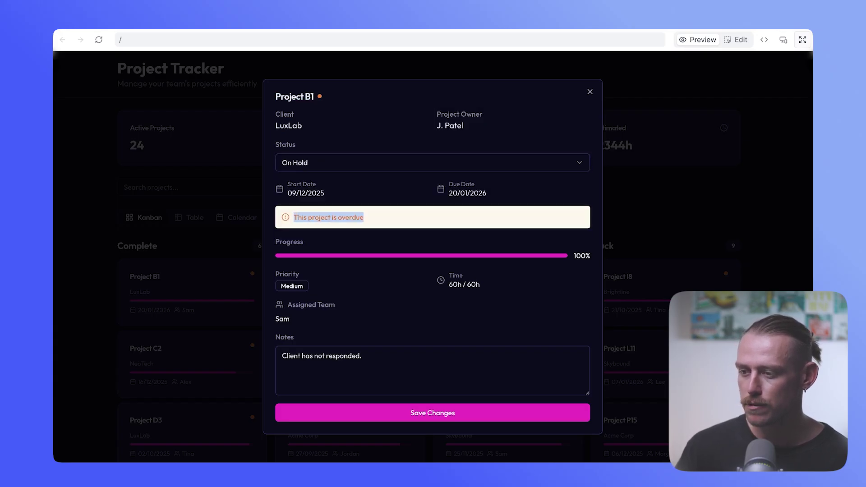
{"action": "left_click", "coordinate": [352, 167]}
{"action": "left_click", "coordinate": [298, 232]}
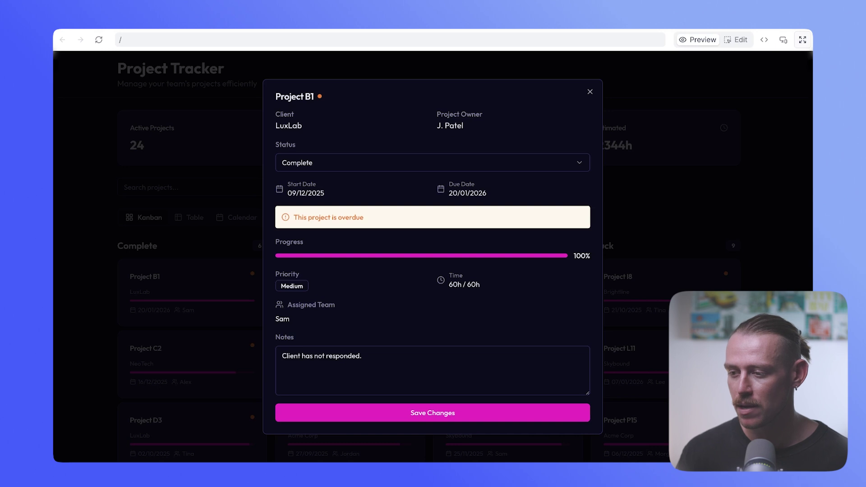
Review B1's priority, time logged, notes and assigned team member, then close the details.
{"action": "left_click_drag", "start_coordinate": [480, 285], "coordinate": [281, 286]}
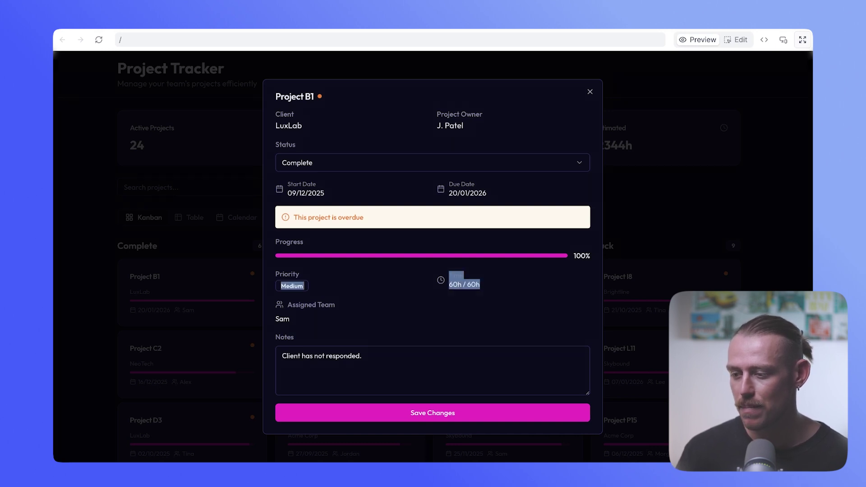
{"action": "left_click", "coordinate": [362, 356]}
{"action": "left_click_drag", "start_coordinate": [362, 356], "coordinate": [283, 356]}
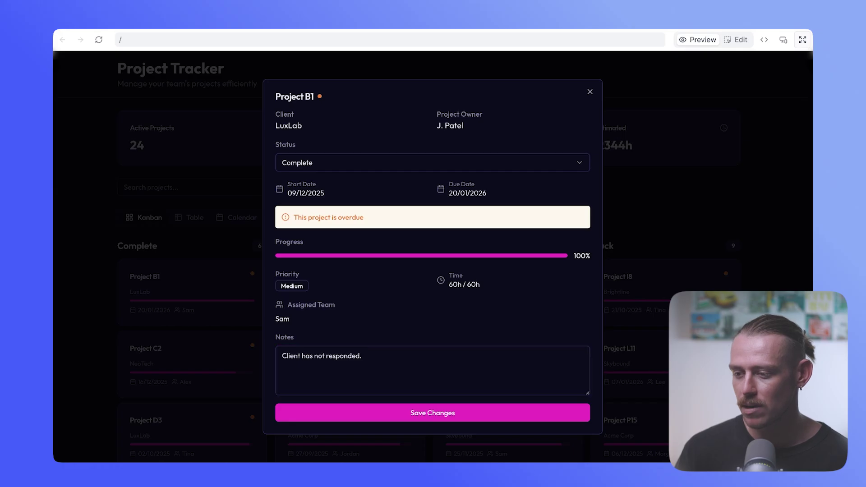
{"action": "double_click", "coordinate": [283, 319]}
{"action": "left_click", "coordinate": [282, 319]}
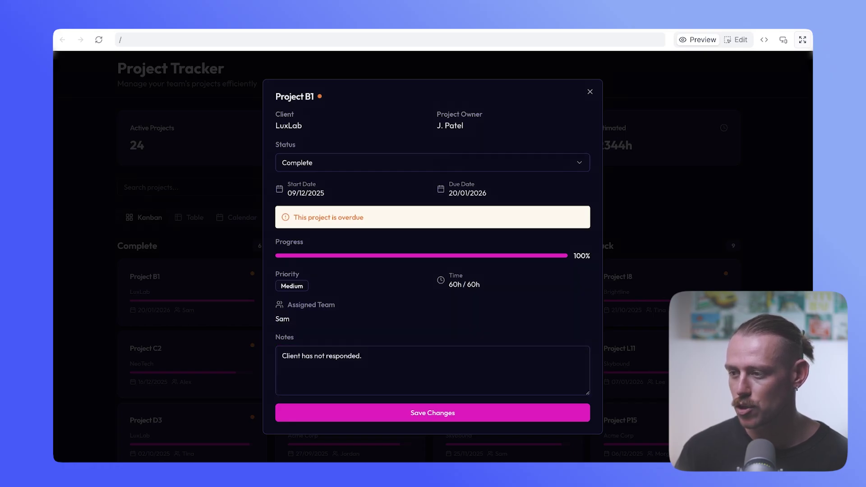
{"action": "left_click", "coordinate": [379, 163]}
{"action": "left_click", "coordinate": [586, 91]}
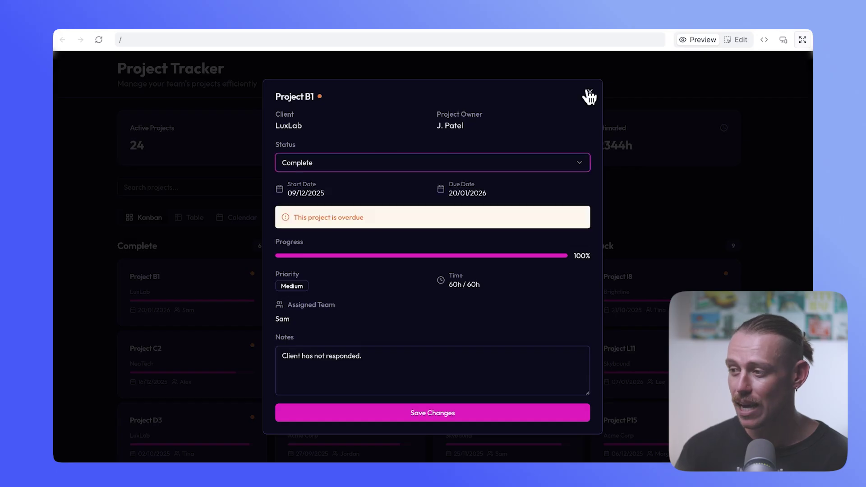
{"action": "left_click", "coordinate": [590, 93]}
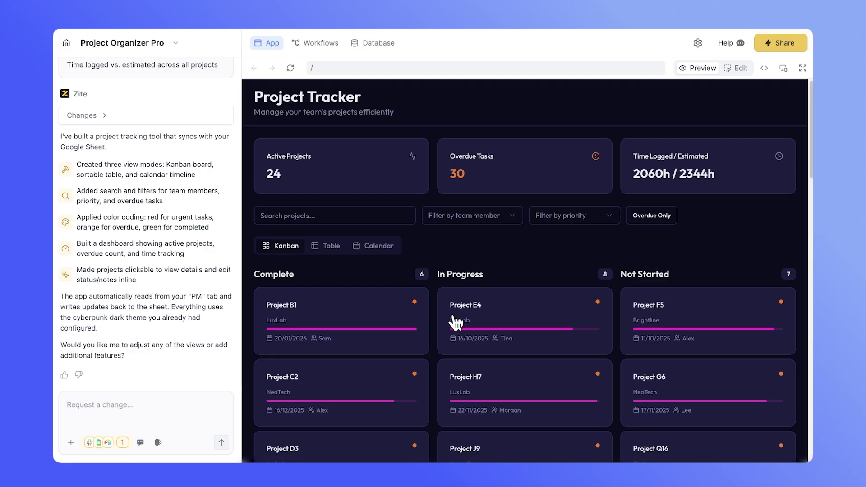
Send the AI builder the request 'I need login for my users'.
{"action": "left_click", "coordinate": [68, 405]}
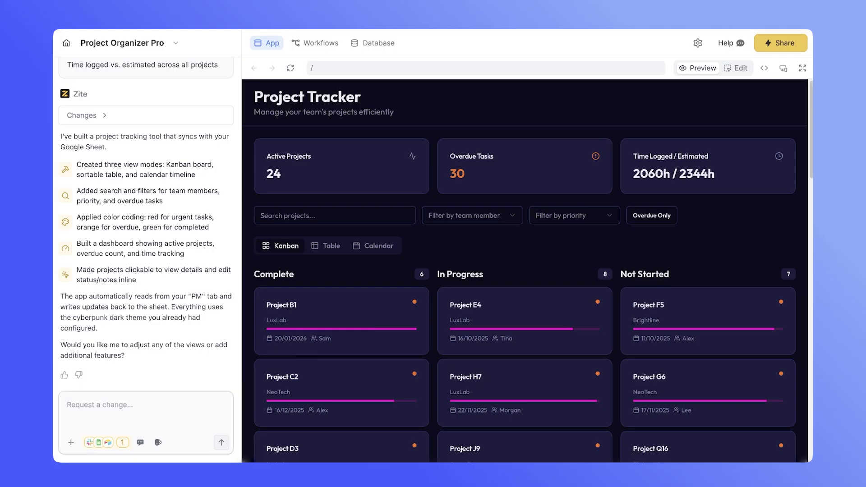
{"action": "type", "text": "I"}
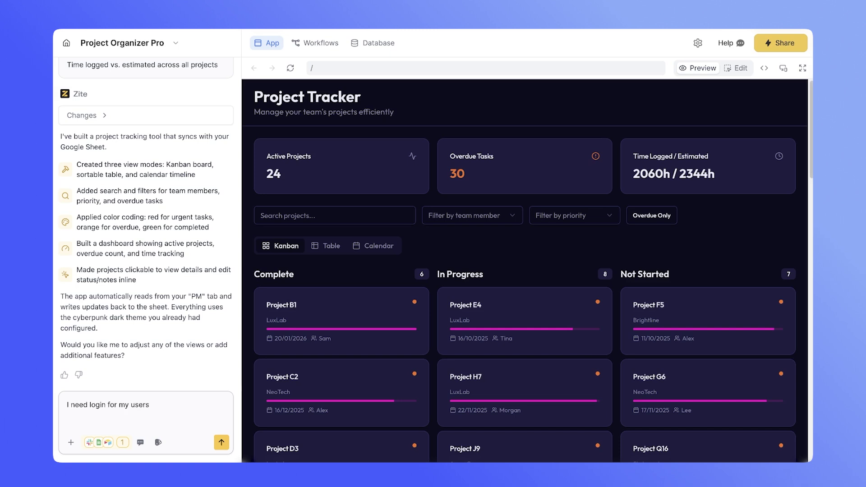
{"action": "type", "text": " need login for my users"}
{"action": "key", "text": "Return"}
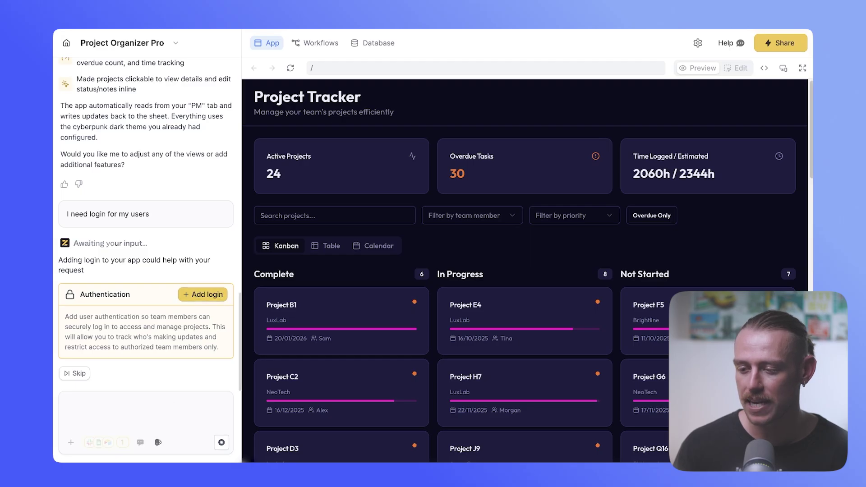
Add login backed by a new Zite database, removing the Projects table so only Users remains.
{"action": "left_click", "coordinate": [218, 296]}
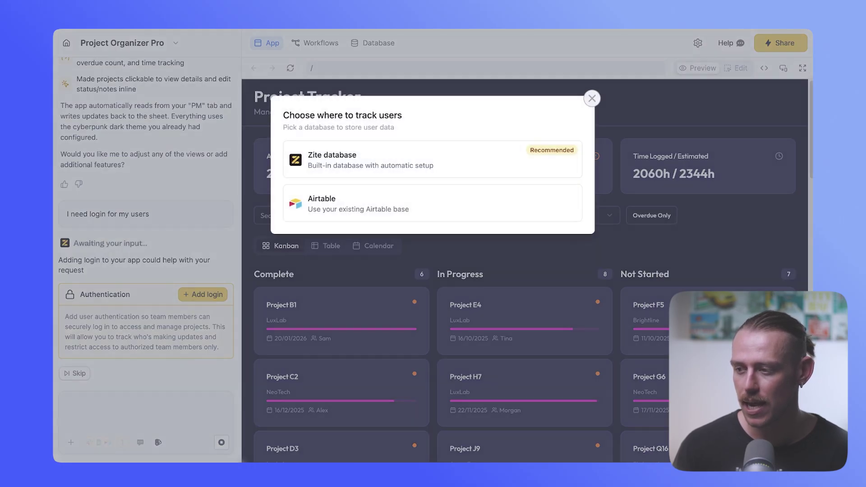
{"action": "left_click", "coordinate": [472, 167]}
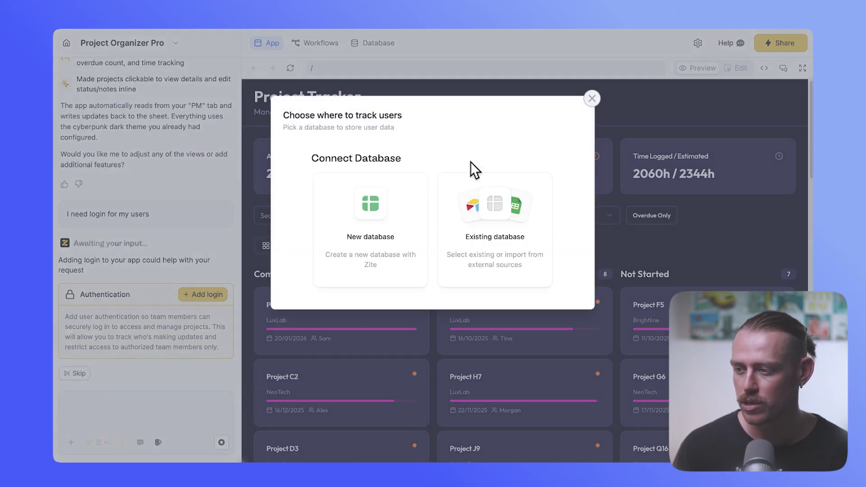
{"action": "left_click", "coordinate": [402, 221]}
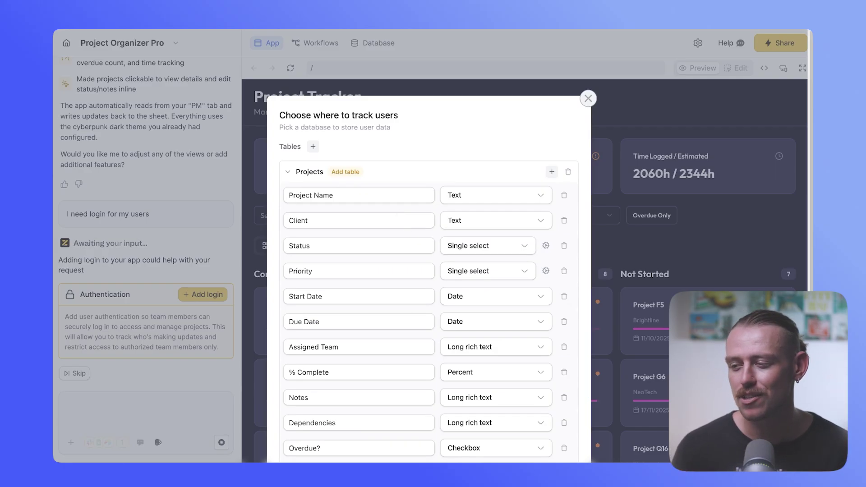
{"action": "scroll", "coordinate": [429, 271], "scroll_direction": "down", "scroll_amount": 1}
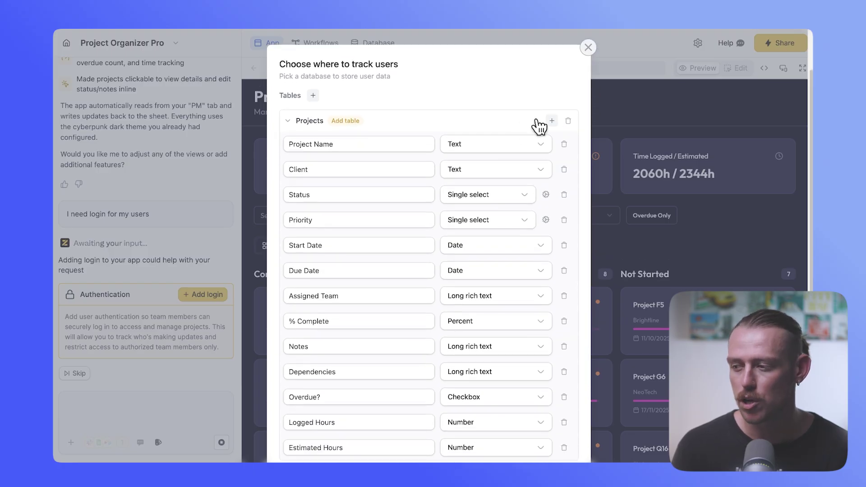
{"action": "left_click", "coordinate": [568, 121]}
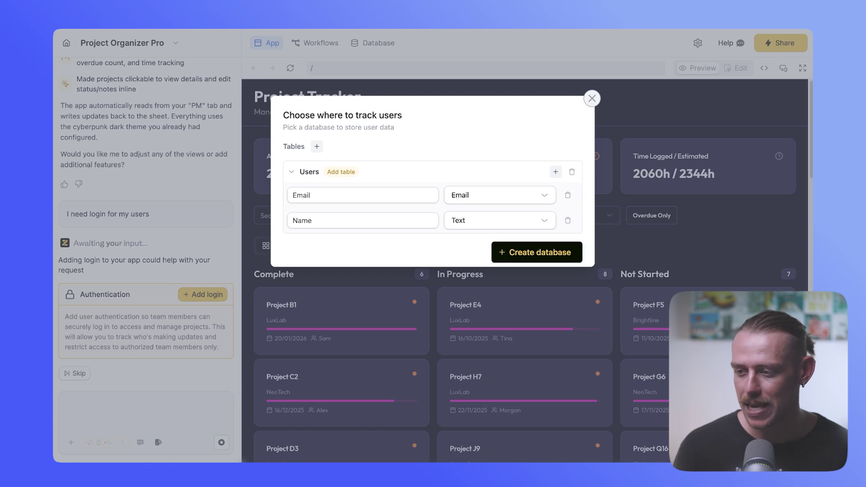
{"action": "left_click", "coordinate": [523, 250]}
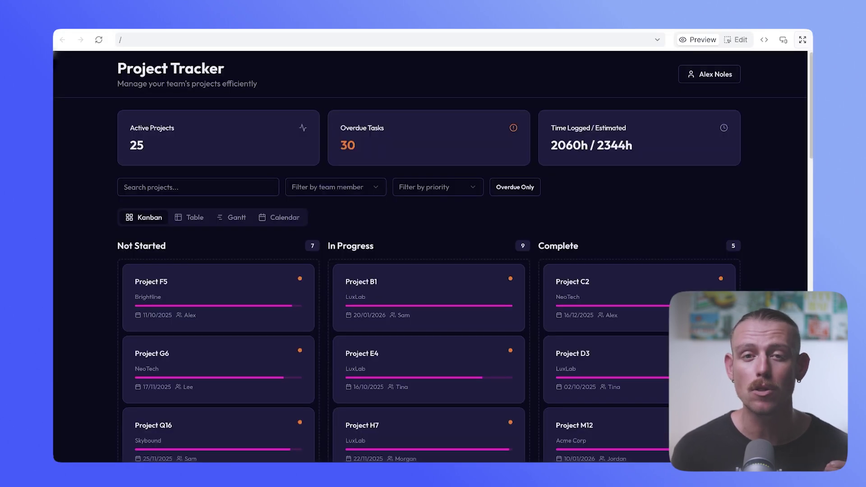
{"action": "key", "text": "XF86AudioRaiseVolume"}
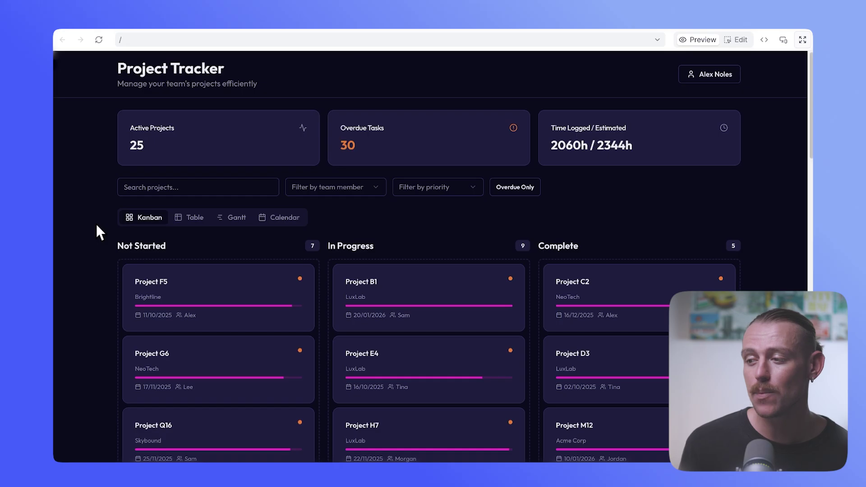
Edit Project F5's title and Brightline client name inline and confirm both.
{"action": "scroll", "coordinate": [96, 223], "scroll_direction": "down", "scroll_amount": 1}
{"action": "mouse_move", "coordinate": [208, 236]}
{"action": "left_mouse_down"}
{"action": "mouse_move", "coordinate": [222, 247]}
{"action": "mouse_move", "coordinate": [317, 266]}
{"action": "mouse_move", "coordinate": [404, 245]}
{"action": "mouse_move", "coordinate": [229, 233]}
{"action": "left_mouse_up"}
{"action": "left_click", "coordinate": [174, 231]}
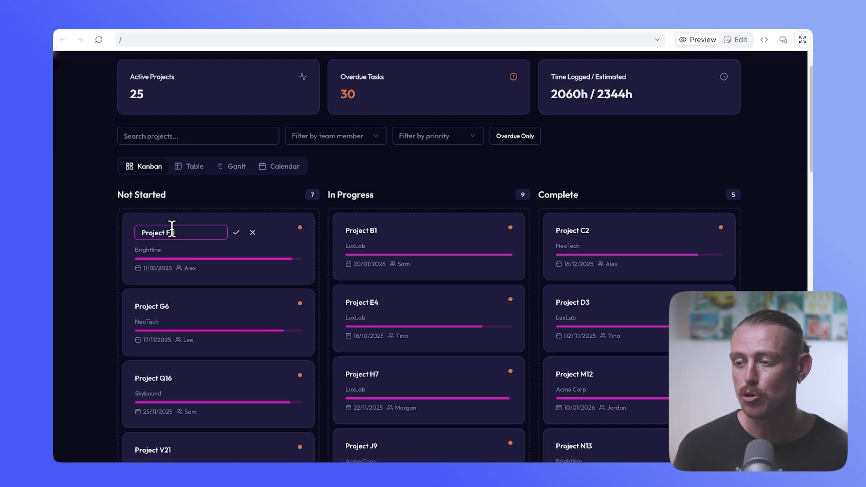
{"action": "left_click", "coordinate": [269, 251]}
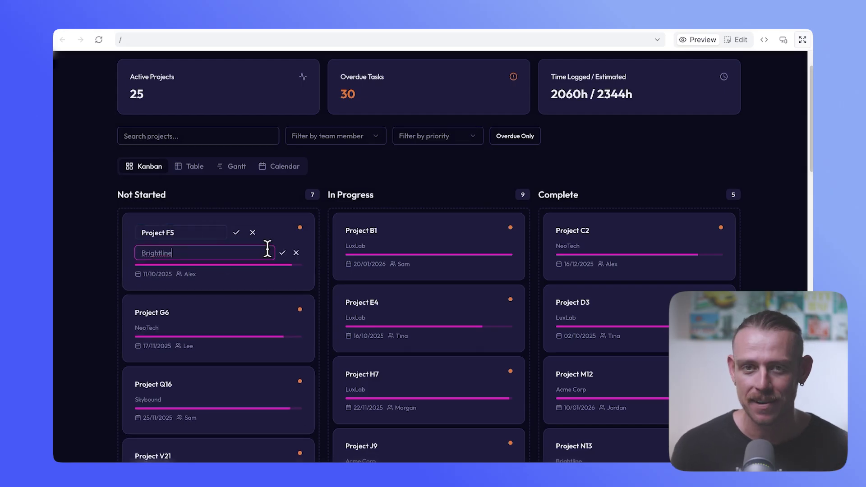
{"action": "left_click", "coordinate": [274, 229]}
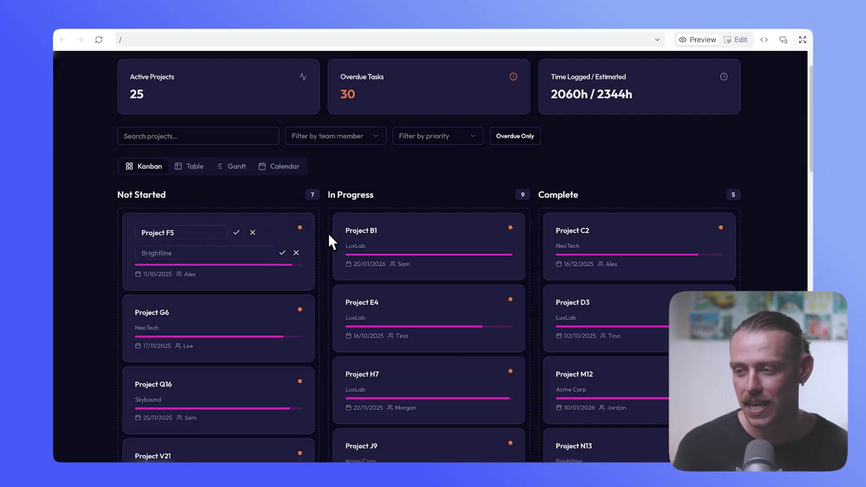
{"action": "left_click", "coordinate": [283, 253]}
{"action": "left_click", "coordinate": [237, 233]}
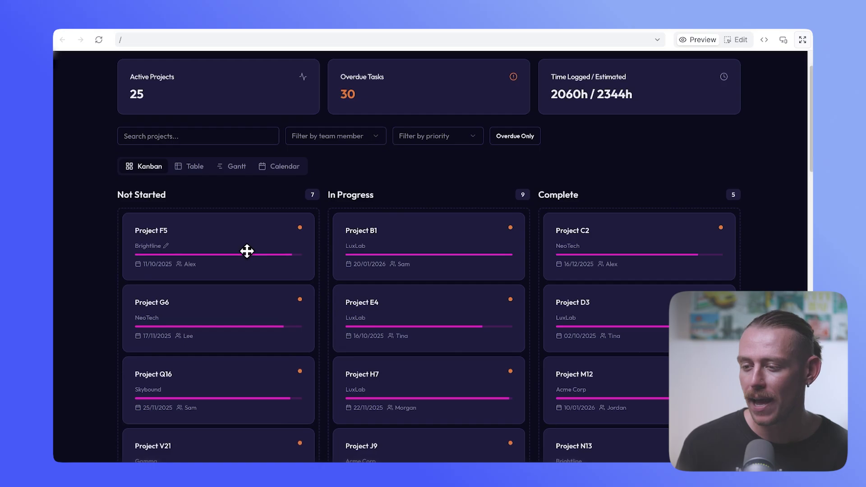
Show the projects as a November 2025 Gantt chart and scroll through it.
{"action": "left_click", "coordinate": [238, 167]}
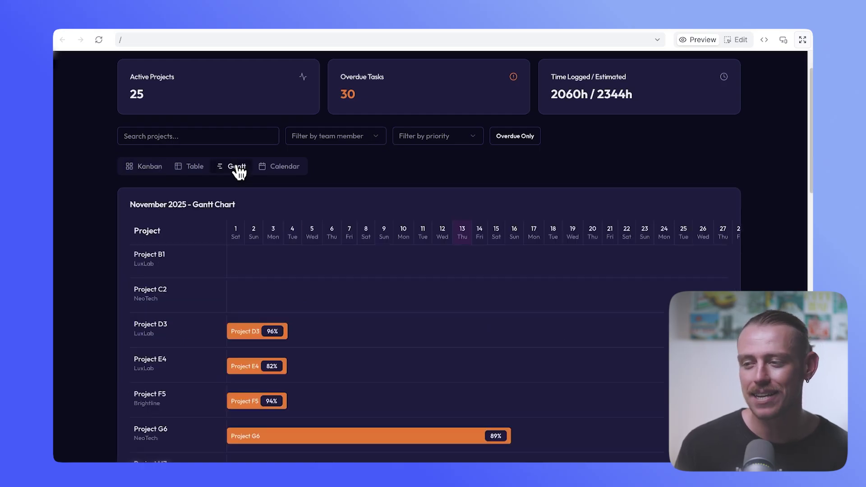
{"action": "left_click", "coordinate": [371, 297]}
{"action": "scroll", "coordinate": [370, 298], "scroll_direction": "down", "scroll_amount": 3}
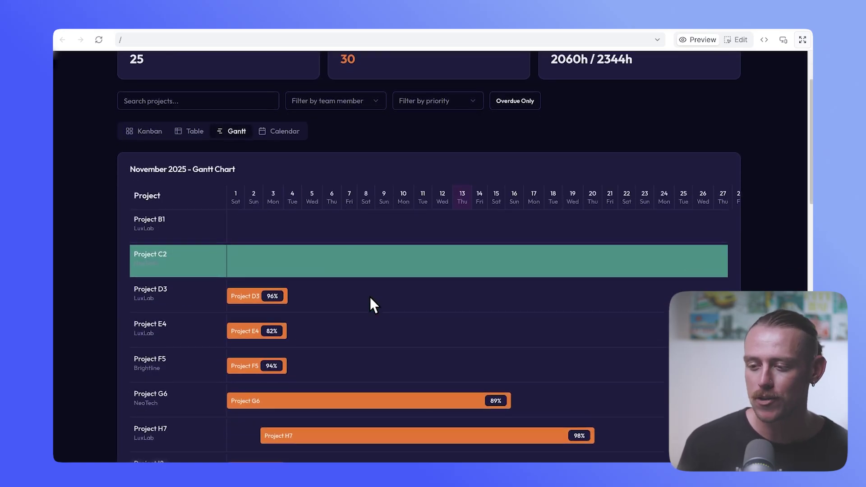
{"action": "scroll", "coordinate": [370, 297], "scroll_direction": "down", "scroll_amount": 5}
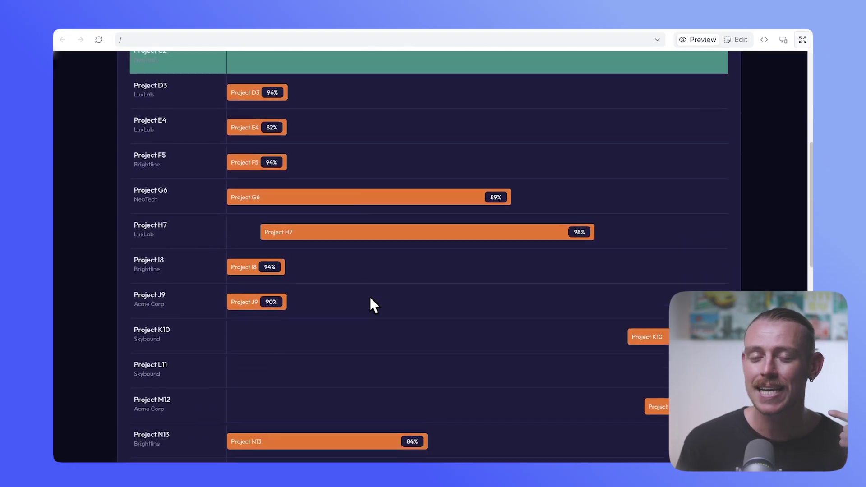
{"action": "scroll", "coordinate": [368, 298], "scroll_direction": "right", "scroll_amount": 5}
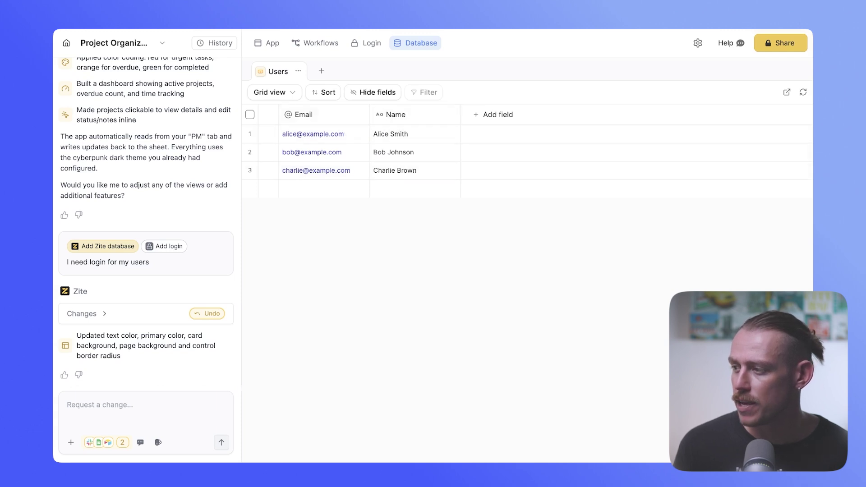
Publish the app from Share and go to its live login page.
{"action": "left_click", "coordinate": [777, 43]}
{"action": "left_click", "coordinate": [739, 132]}
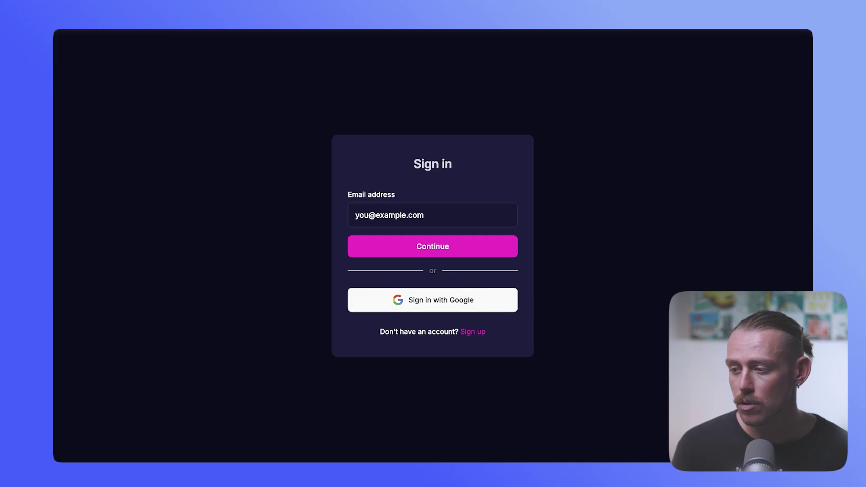
{"action": "left_click", "coordinate": [451, 215]}
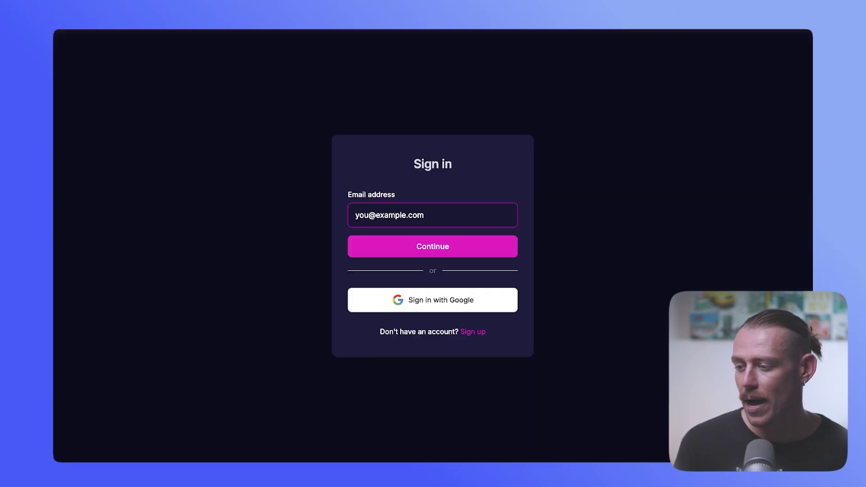
Sign up as a new user with an email address, then view the app's workflows.
{"action": "left_click", "coordinate": [474, 334]}
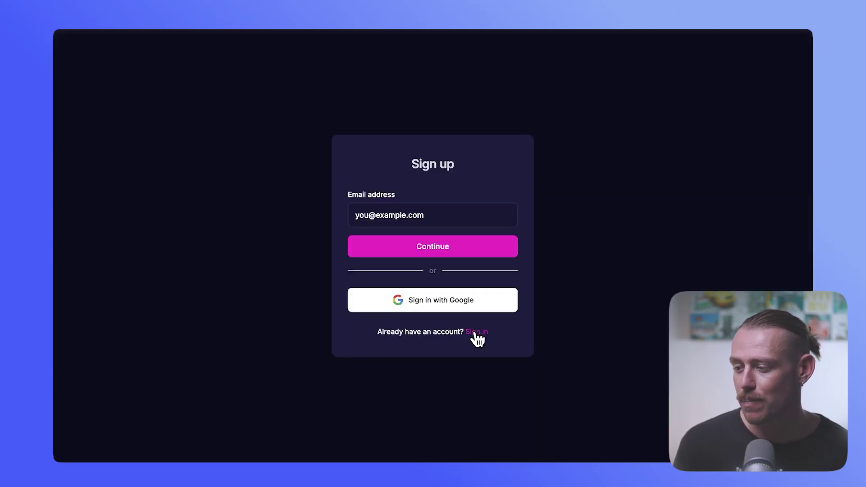
{"action": "left_click", "coordinate": [433, 216]}
{"action": "type", "text": "a"}
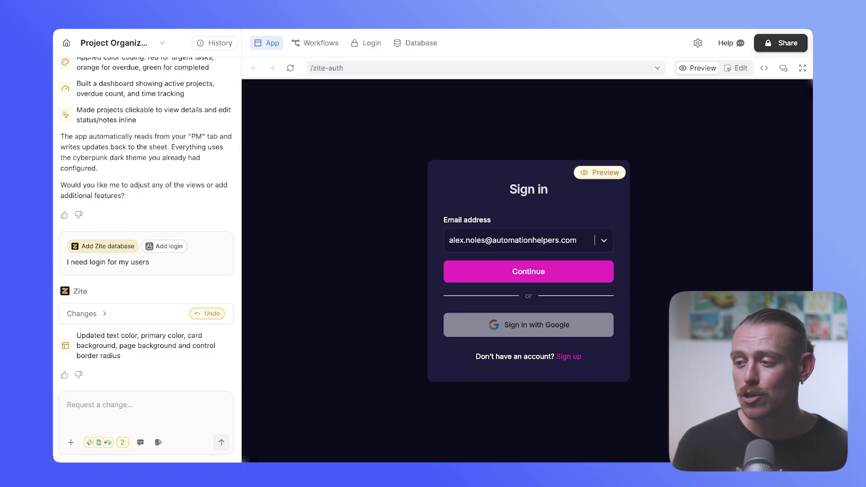
{"action": "left_click", "coordinate": [325, 46]}
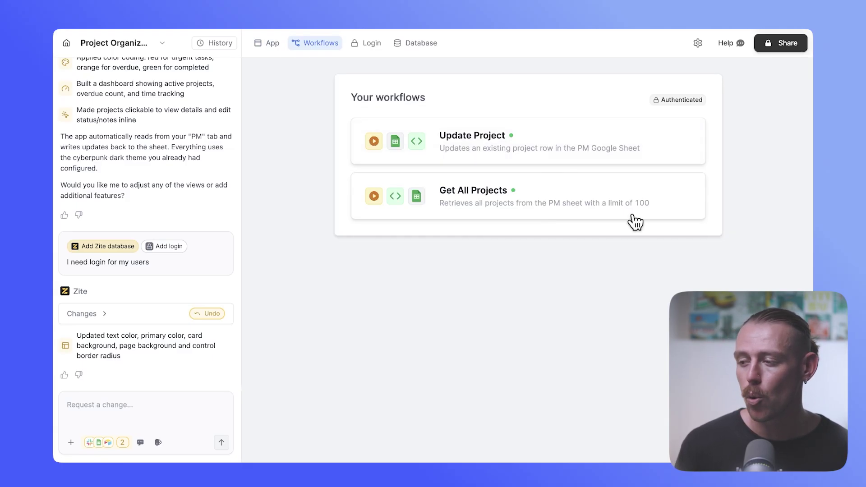
Switch to the App tab to see the preview, now opening on the sign-in page.
{"action": "left_click", "coordinate": [273, 44]}
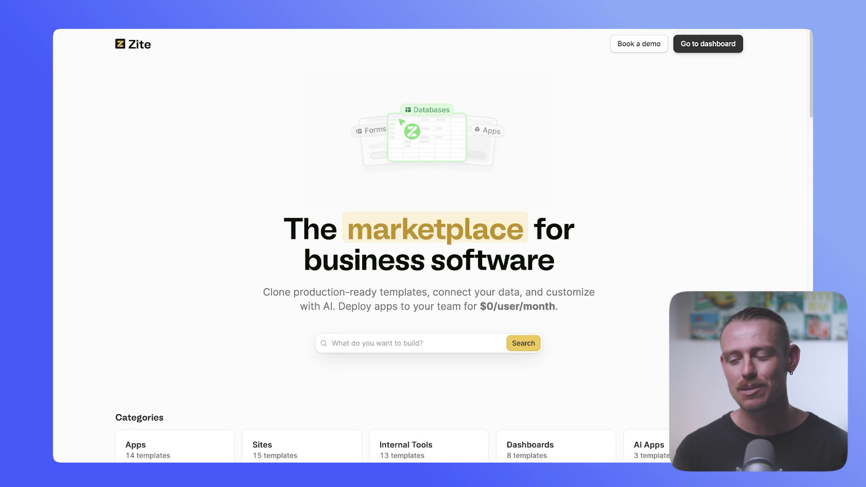
Scroll down the Marketplace homepage to the Categories and Featured templates sections.
{"action": "scroll", "coordinate": [433, 246], "scroll_direction": "down", "scroll_amount": 3}
{"action": "scroll", "coordinate": [629, 254], "scroll_direction": "down", "scroll_amount": 2}
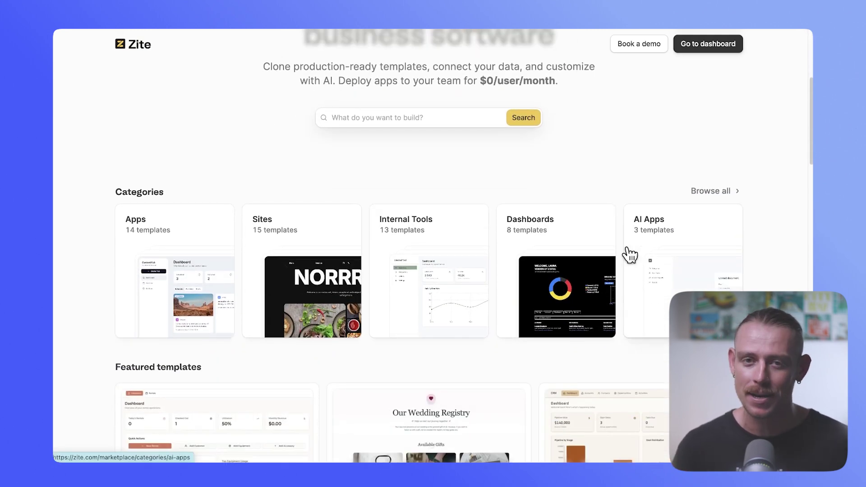